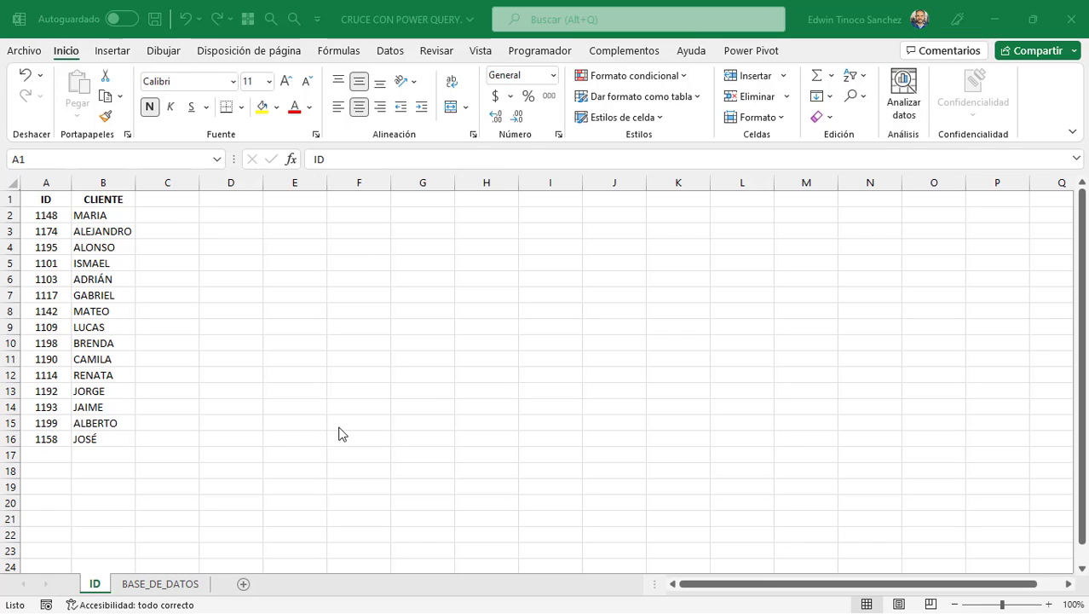
# - Examine the ID and CLIENTE list in A1:B16 of the ID sheet
pyautogui.click(75, 272)
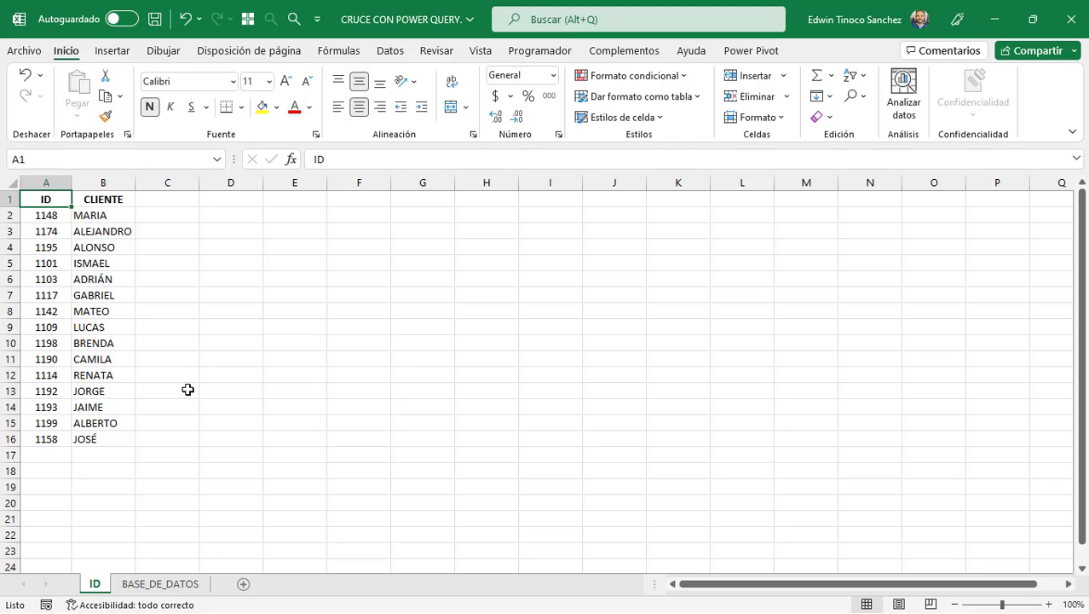
pyautogui.moveTo(50, 201); pyautogui.dragTo(126, 438)
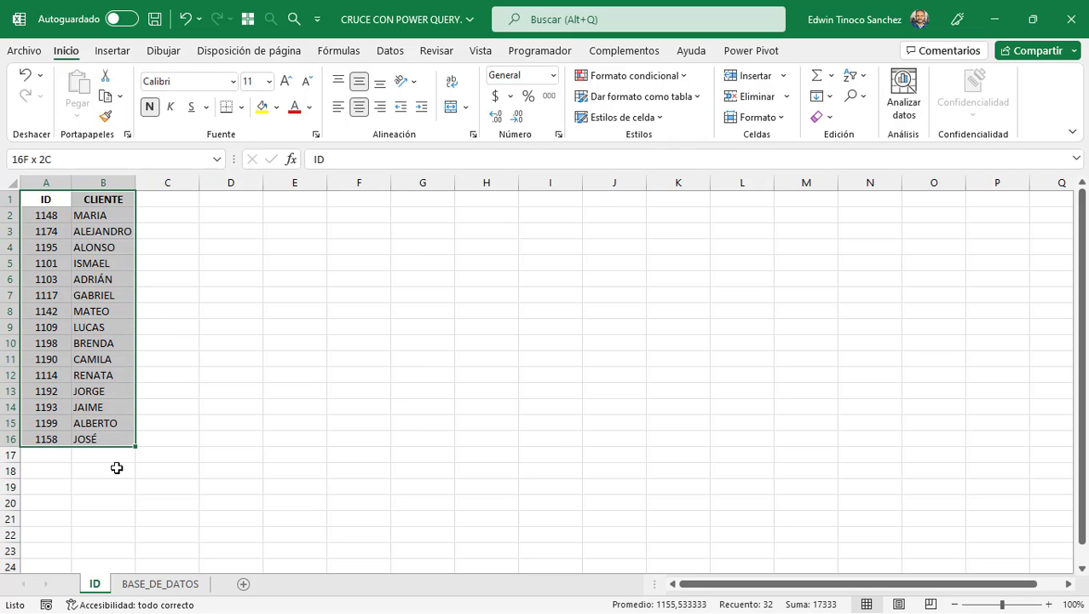
# - Widen column A and center its ID header on the BASE_DE_DATOS sheet
pyautogui.click(149, 587)
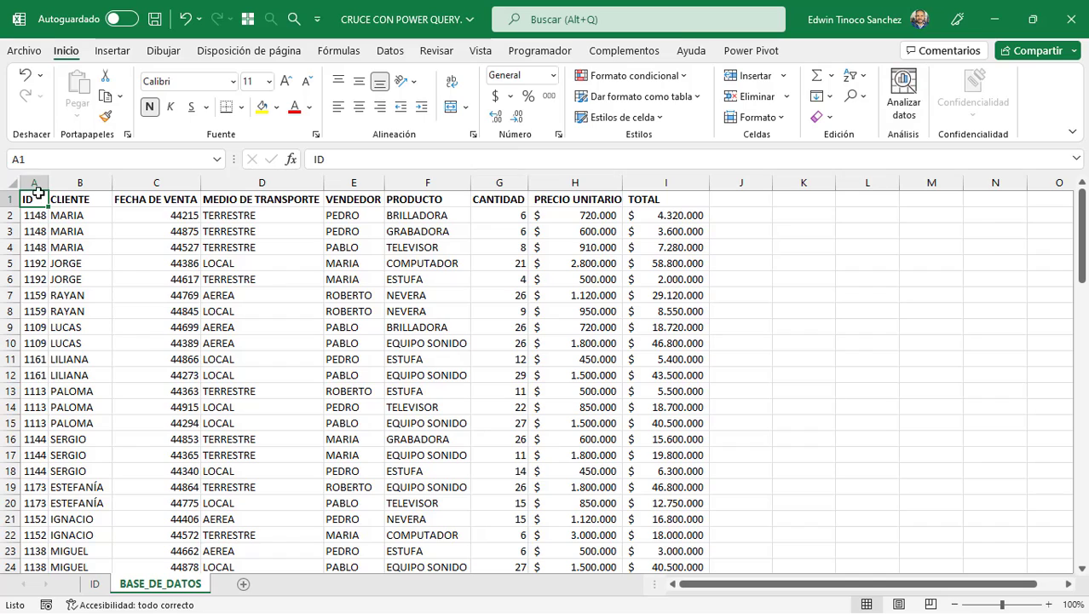
pyautogui.moveTo(48, 183); pyautogui.dragTo(51, 246)
pyautogui.click(359, 107)
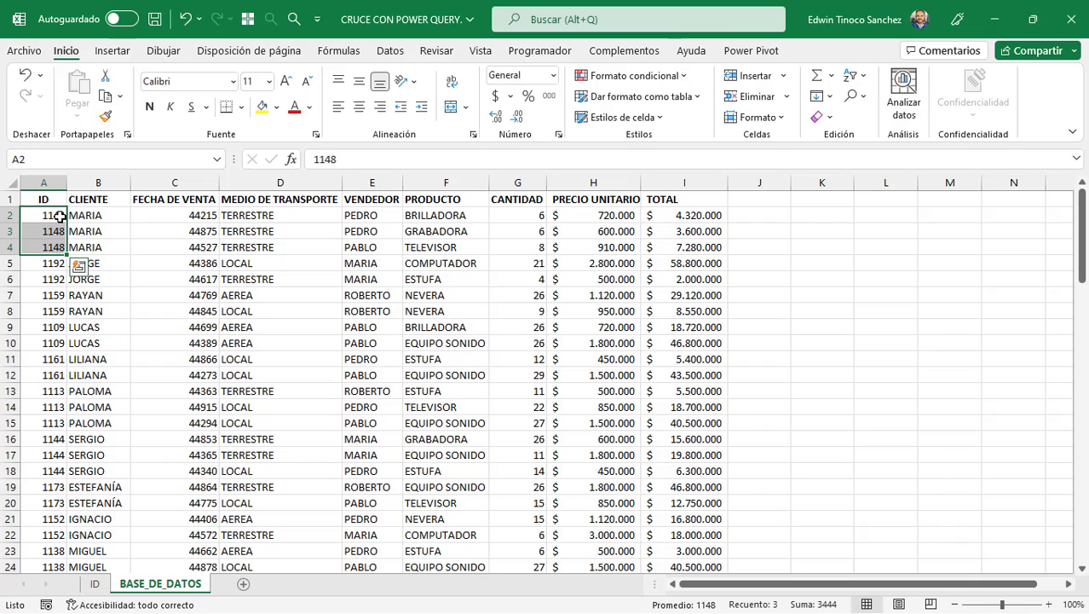
# - Compare the first client's entry on the ID sheet with the repeated IDs in A2:A4 of BASE_DE_DATOS
pyautogui.click(94, 583)
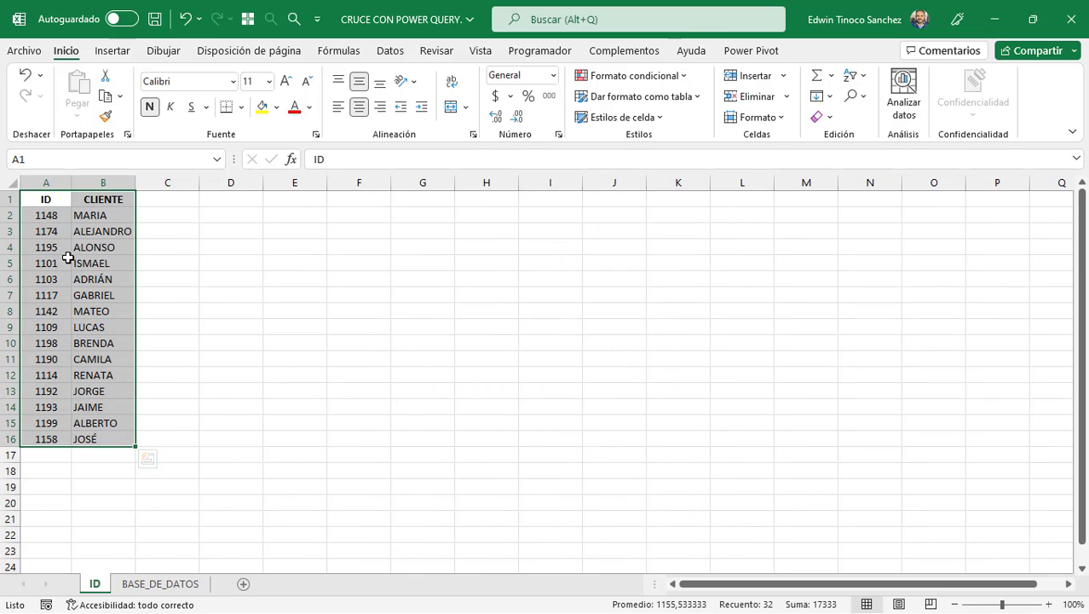
pyautogui.moveTo(40, 215); pyautogui.dragTo(105, 217)
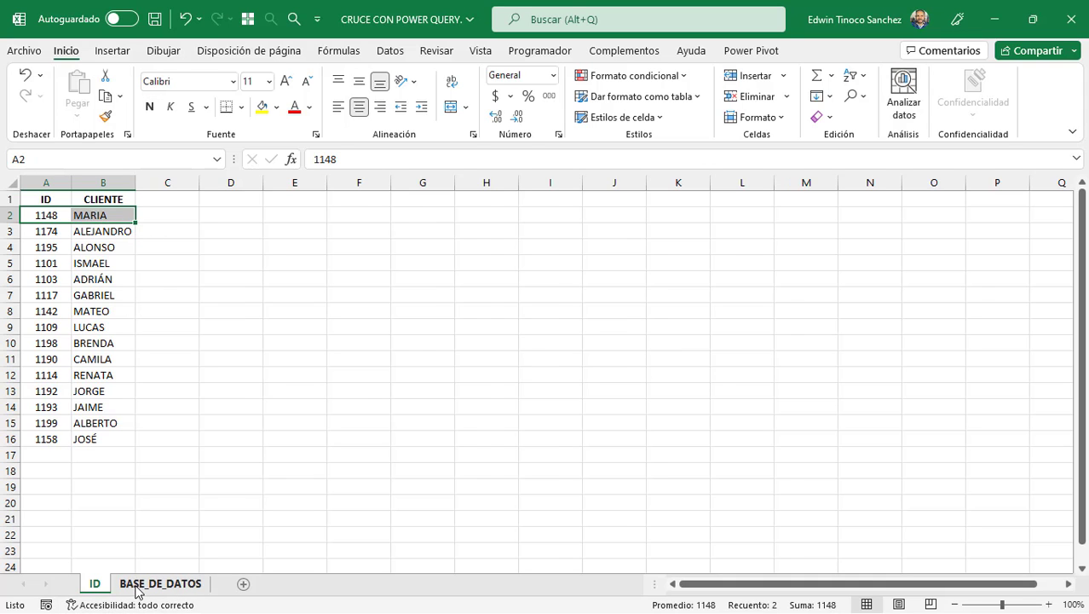
pyautogui.click(137, 587)
pyautogui.moveTo(54, 217); pyautogui.dragTo(61, 254)
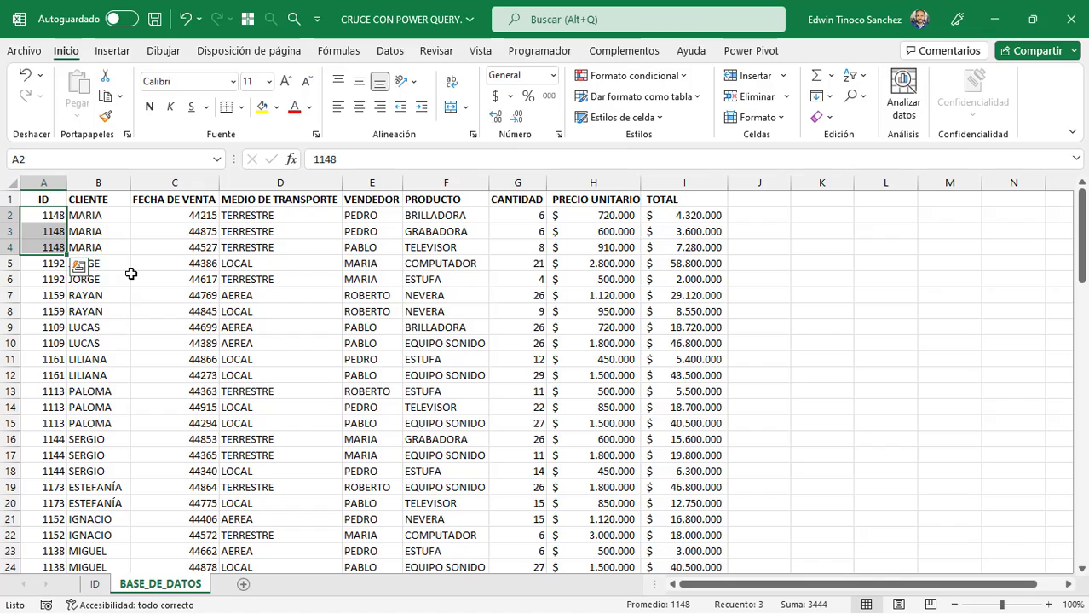
pyautogui.click(96, 583)
pyautogui.moveTo(38, 201); pyautogui.dragTo(126, 440)
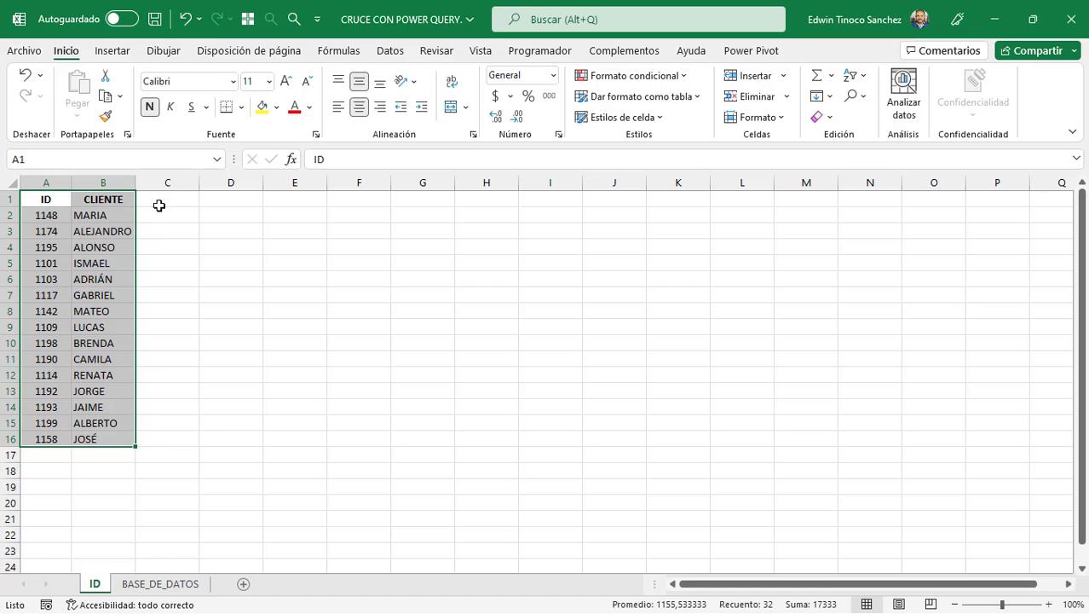
pyautogui.click(145, 588)
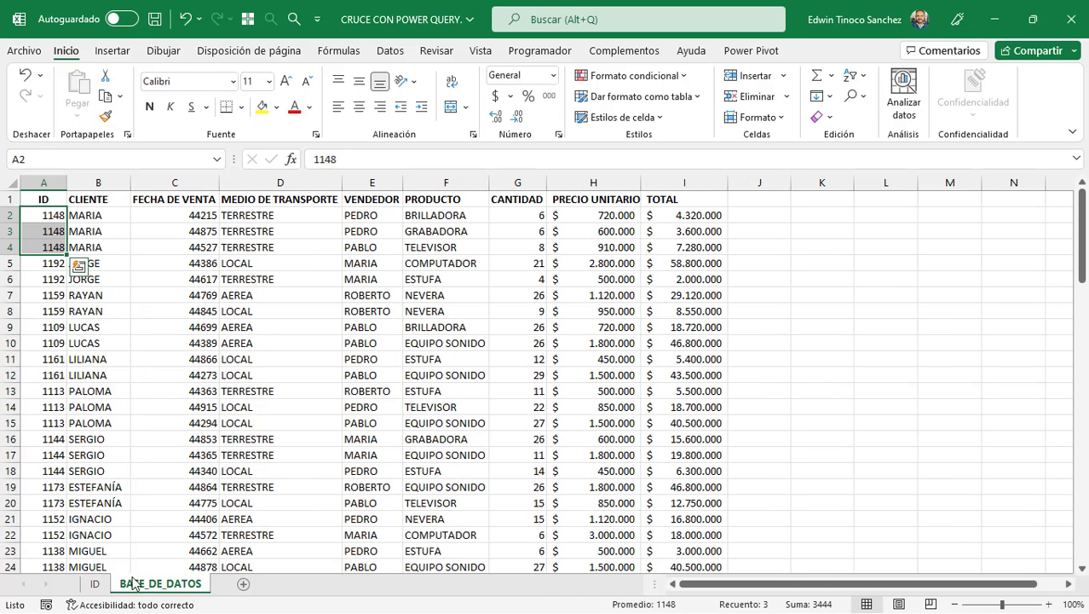
pyautogui.click(95, 583)
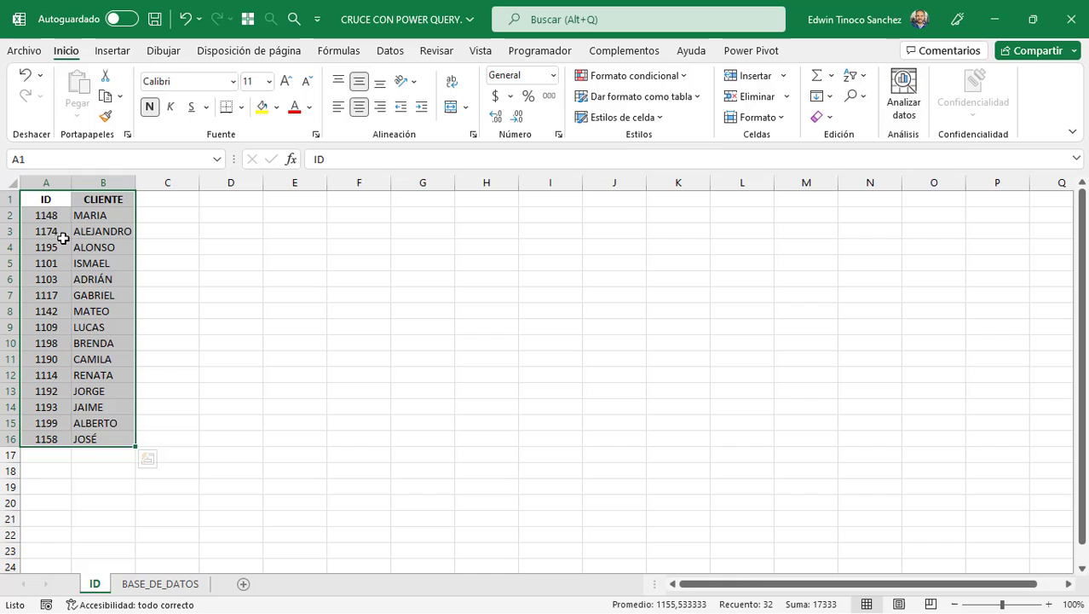
# - Examine the full sales records in BASE_DE_DATOS that match the first client on the ID sheet, starting with rows 2 to 4
pyautogui.click(10, 215)
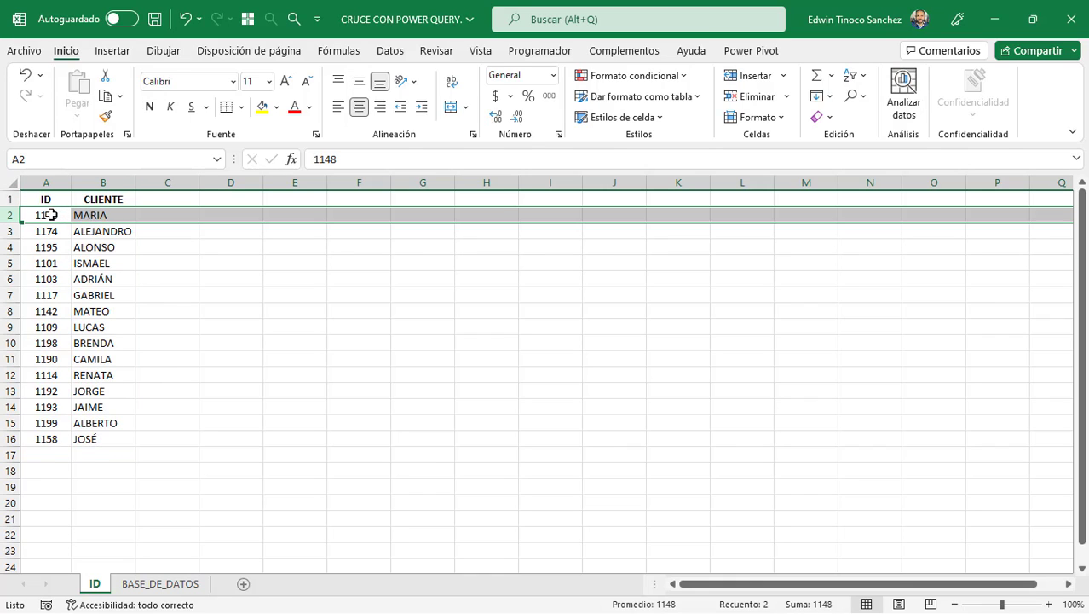
pyautogui.moveTo(51, 215); pyautogui.dragTo(166, 215)
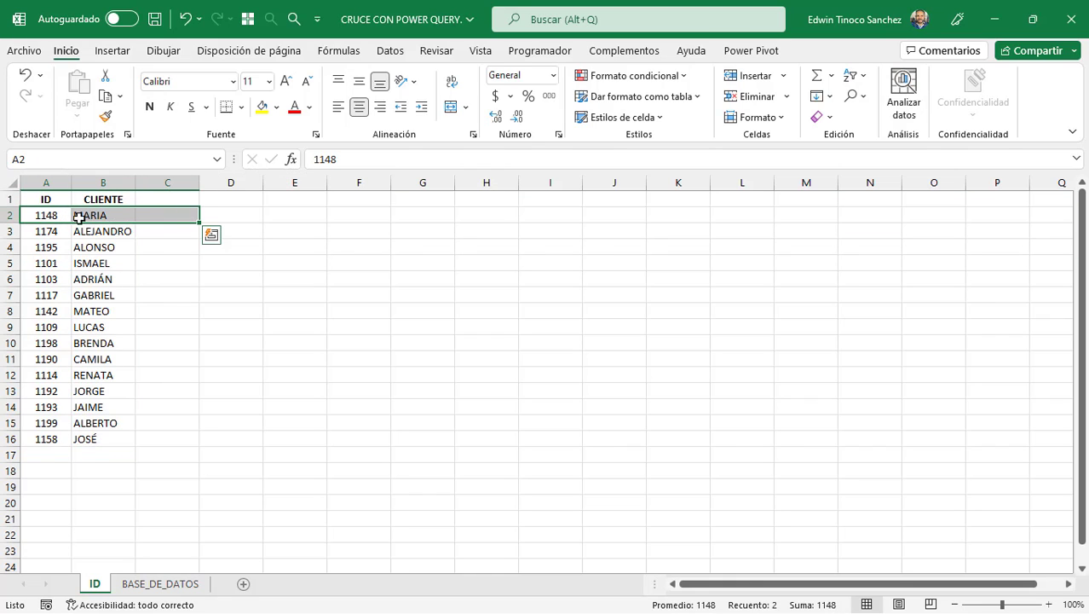
pyautogui.click(151, 587)
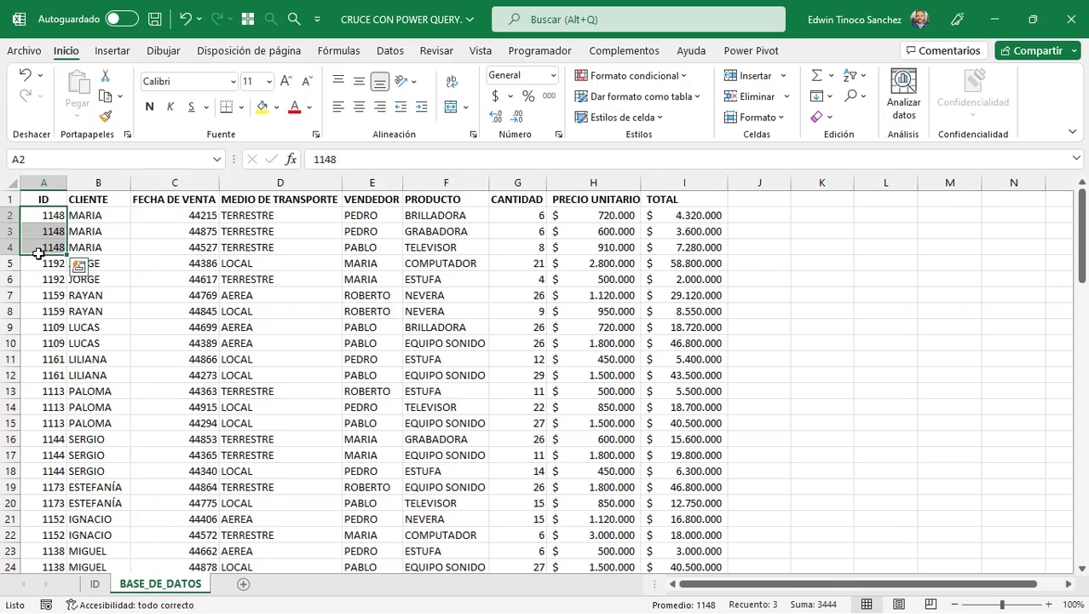
pyautogui.click(6, 215)
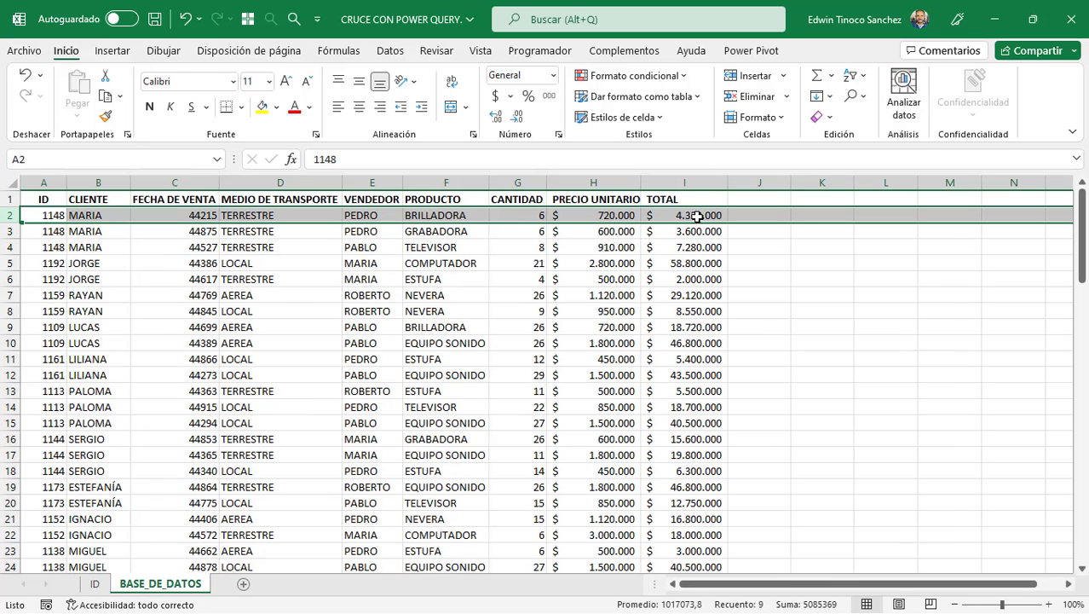
pyautogui.moveTo(704, 217); pyautogui.dragTo(22, 246)
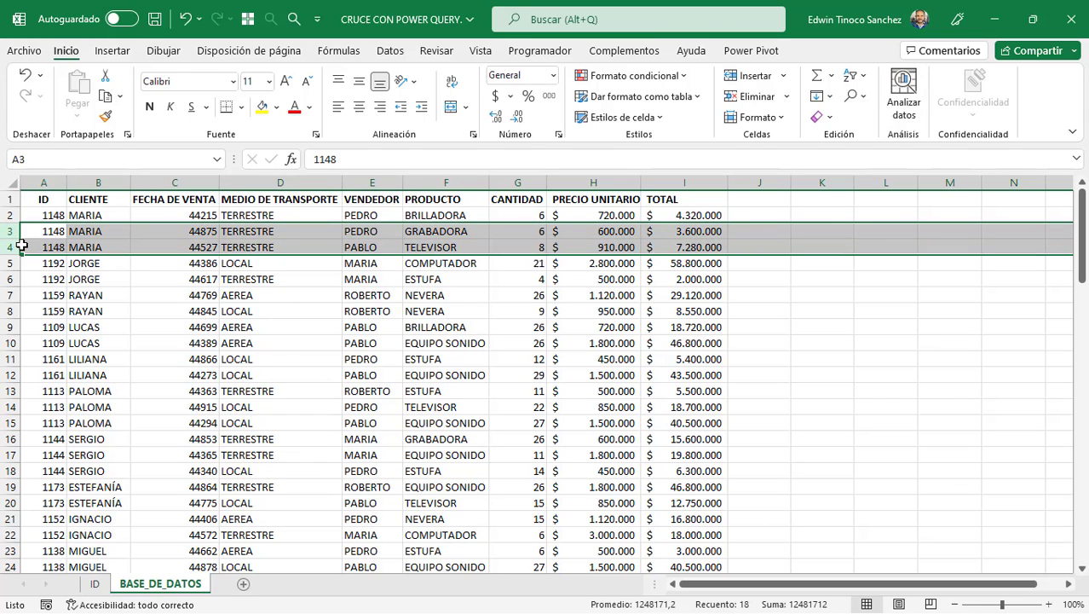
pyautogui.click(101, 586)
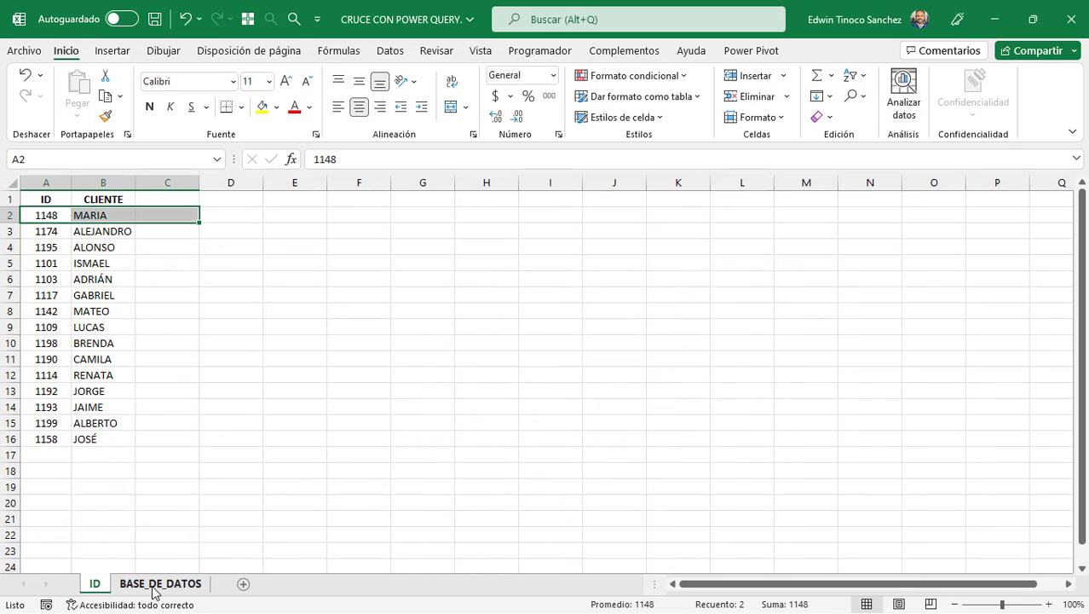
pyautogui.click(154, 585)
pyautogui.moveTo(51, 218); pyautogui.dragTo(105, 270)
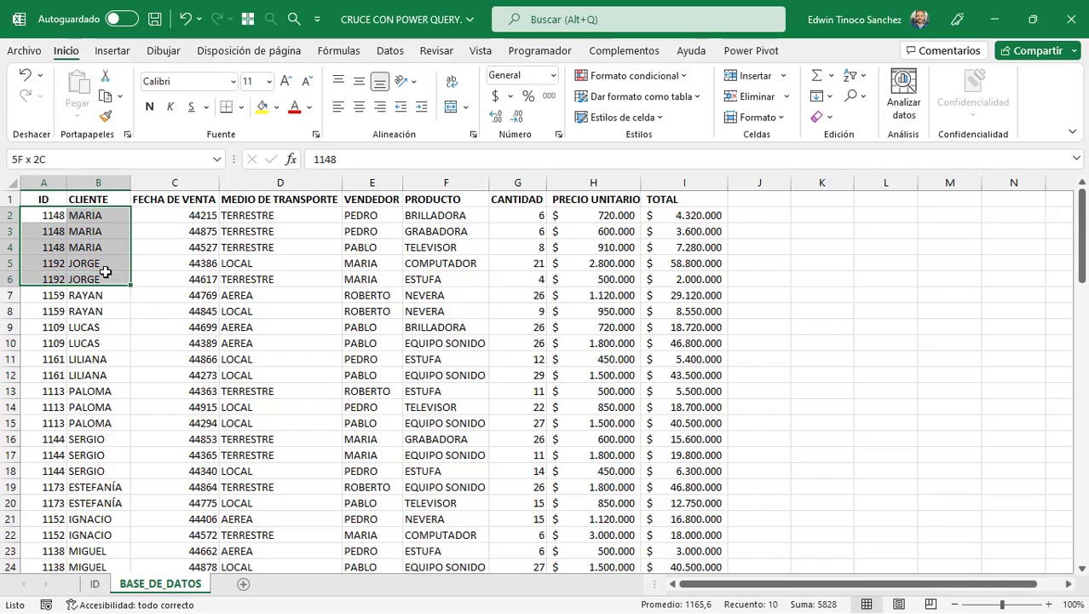
# - Convert the range A1:B16 on the ID sheet into a table with headers
pyautogui.click(95, 585)
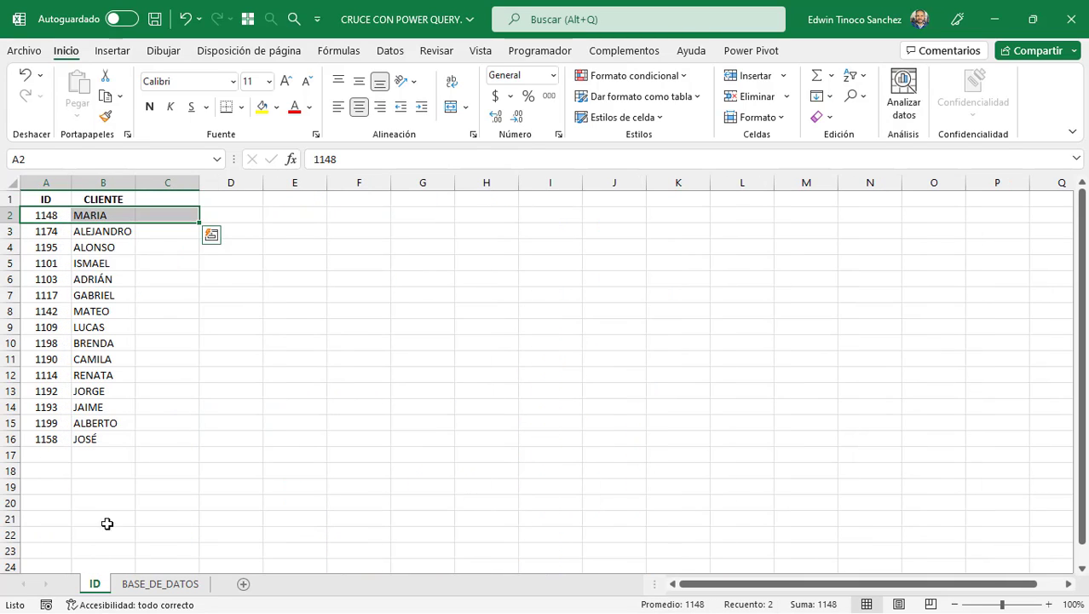
pyautogui.click(127, 231)
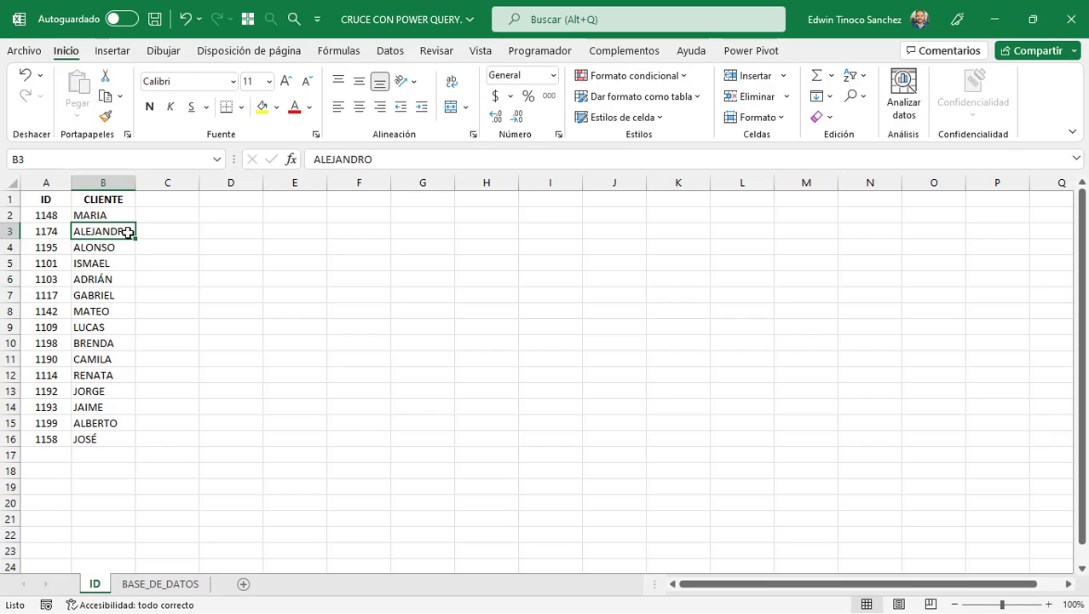
pyautogui.click(89, 294)
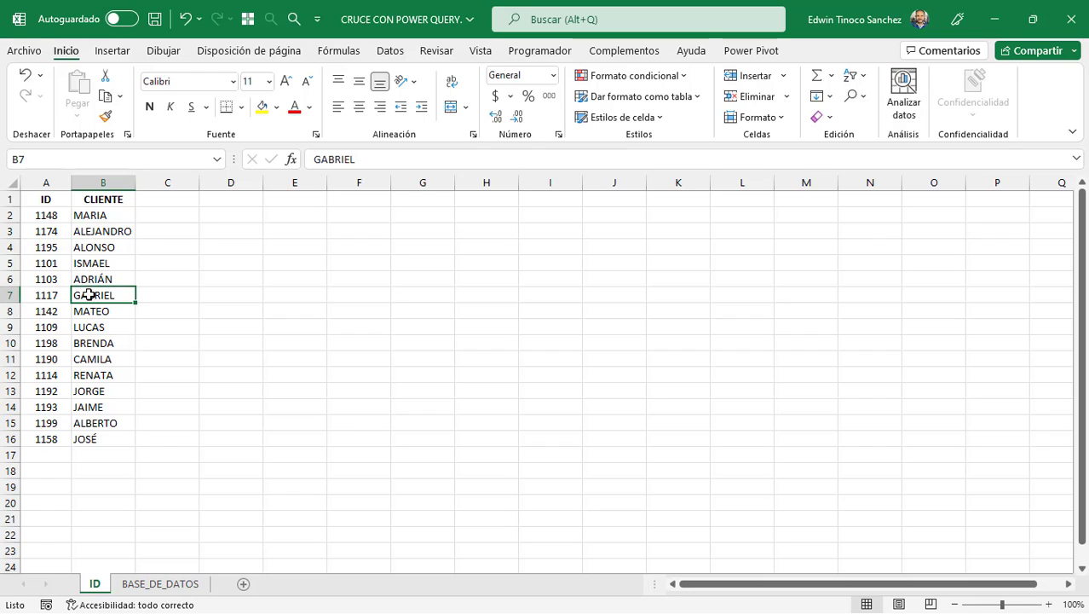
pyautogui.hotkey('ctrl', 't')
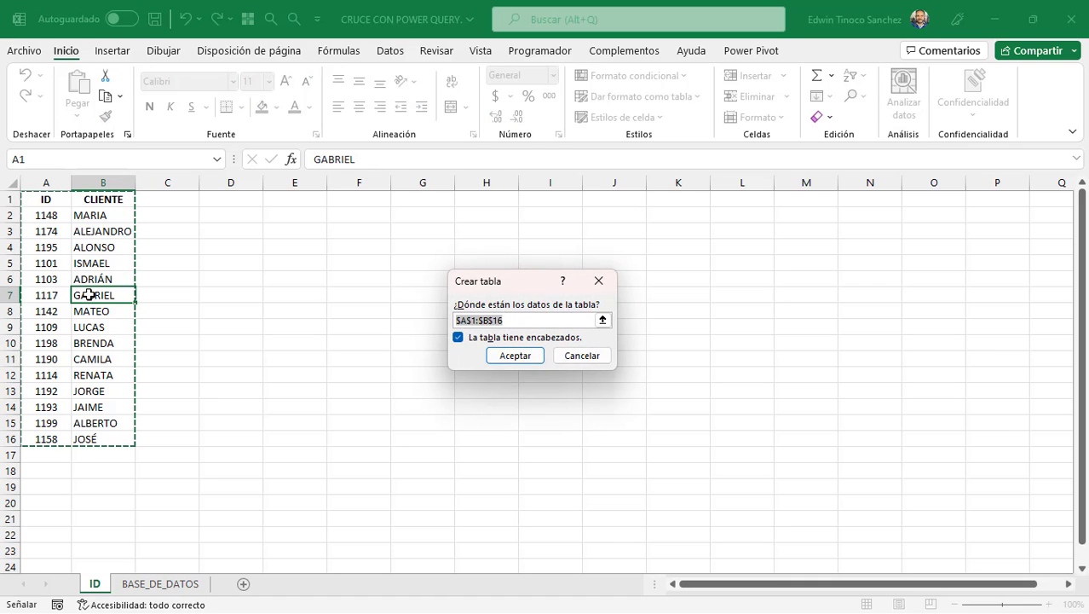
pyautogui.moveTo(482, 283); pyautogui.dragTo(354, 255)
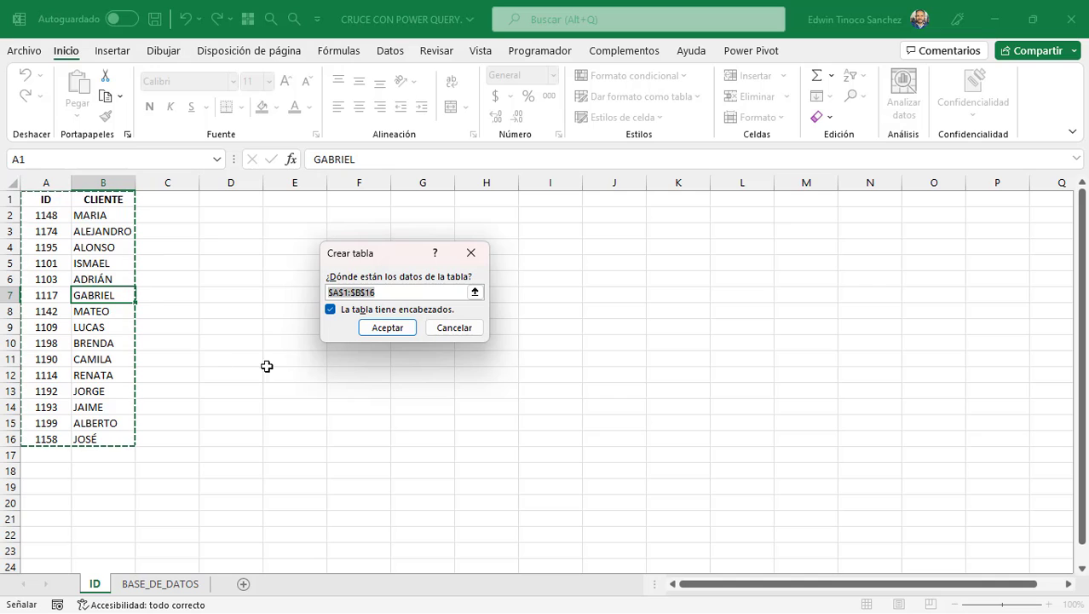
pyautogui.moveTo(366, 255); pyautogui.dragTo(355, 253)
pyautogui.click(375, 326)
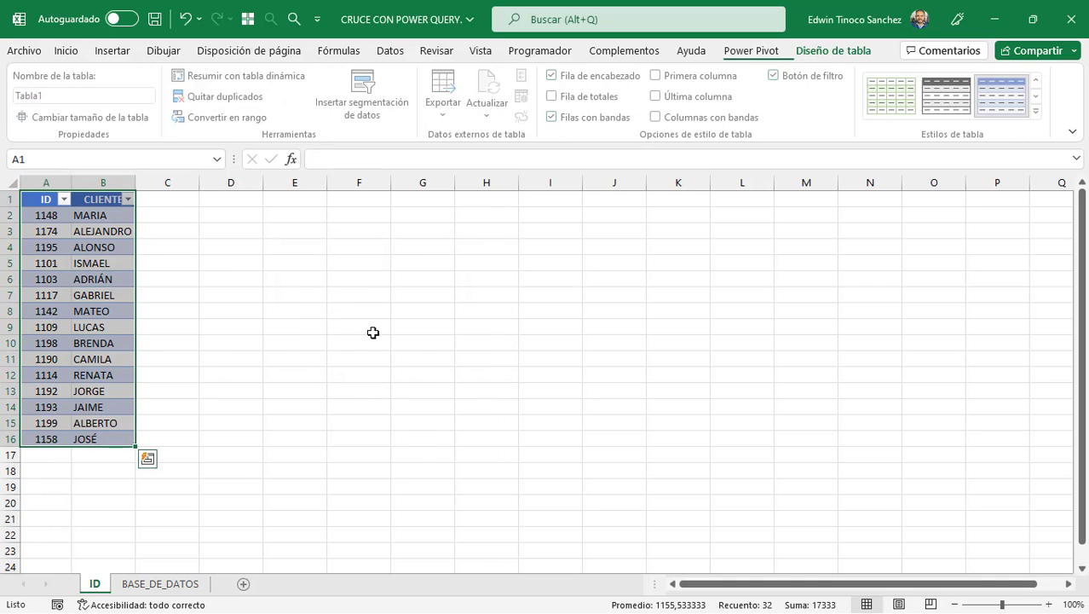
pyautogui.click(75, 284)
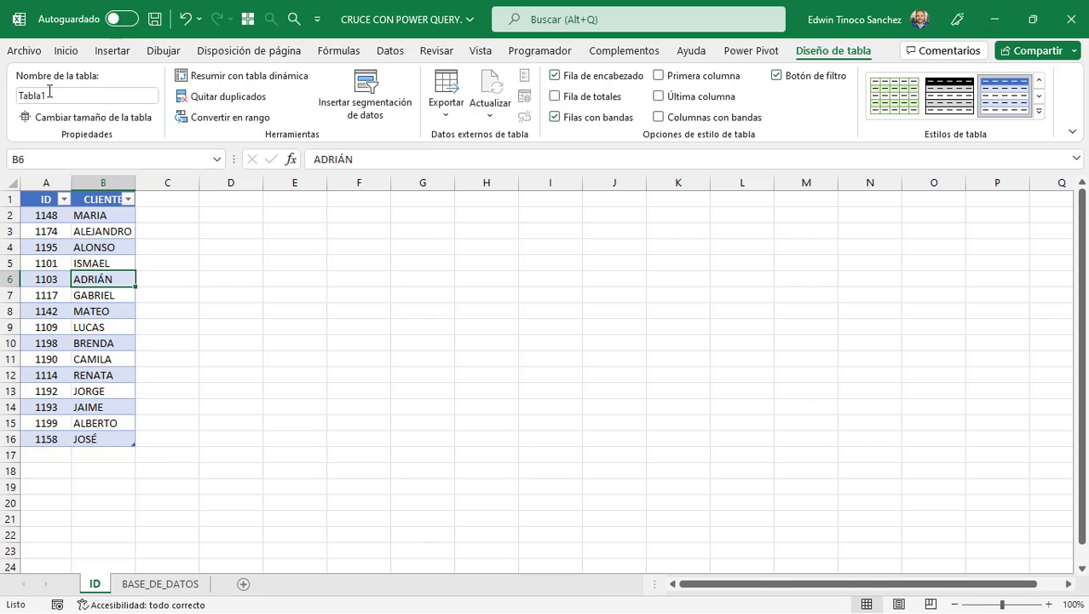
# - Convert the sales range A1:I94 on the BASE_DE_DATOS sheet into a table with headers
pyautogui.click(159, 584)
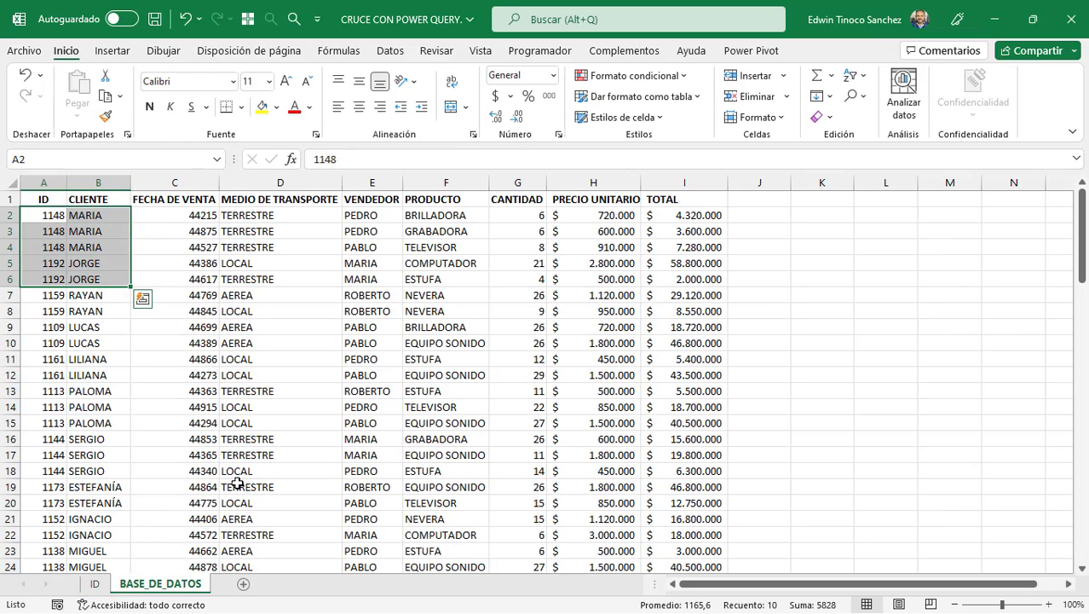
pyautogui.click(225, 392)
pyautogui.click(237, 279)
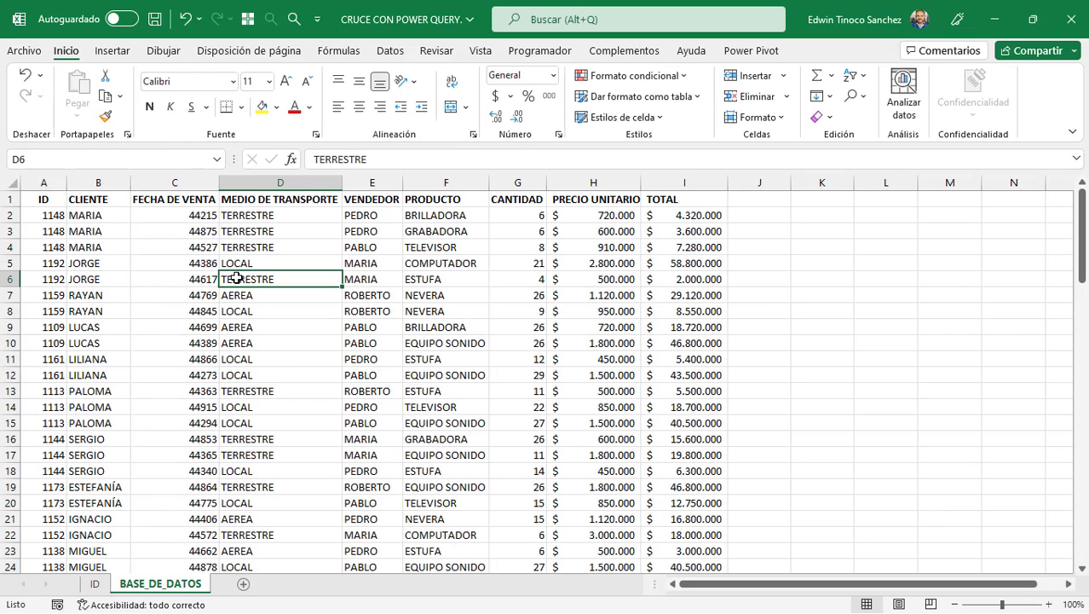
pyautogui.hotkey('ctrl', 't')
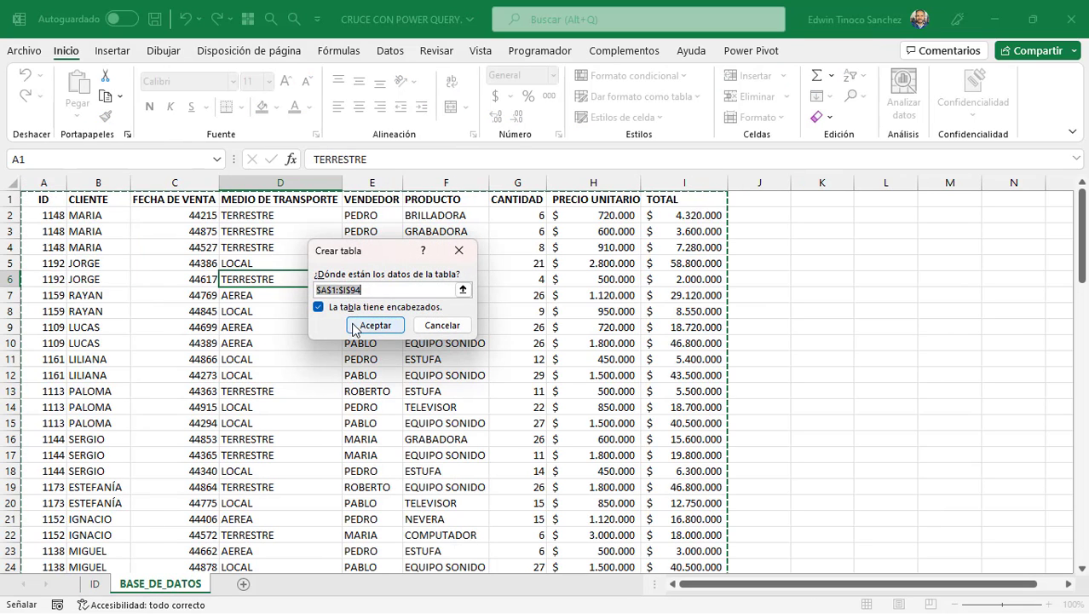
pyautogui.click(375, 326)
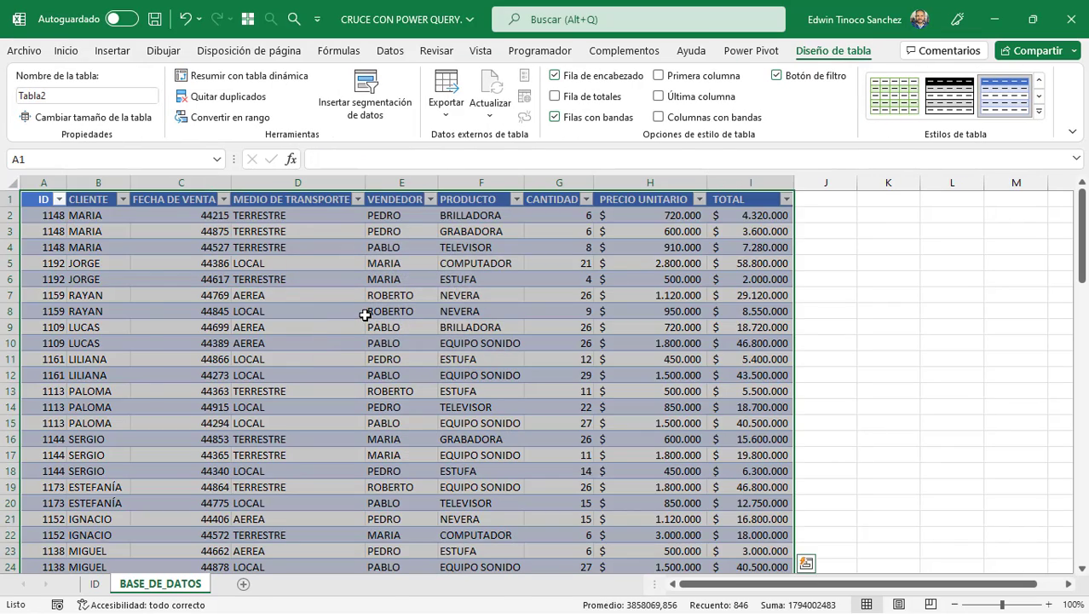
pyautogui.click(363, 312)
# - Rename the table on the ID sheet as ID
pyautogui.click(95, 583)
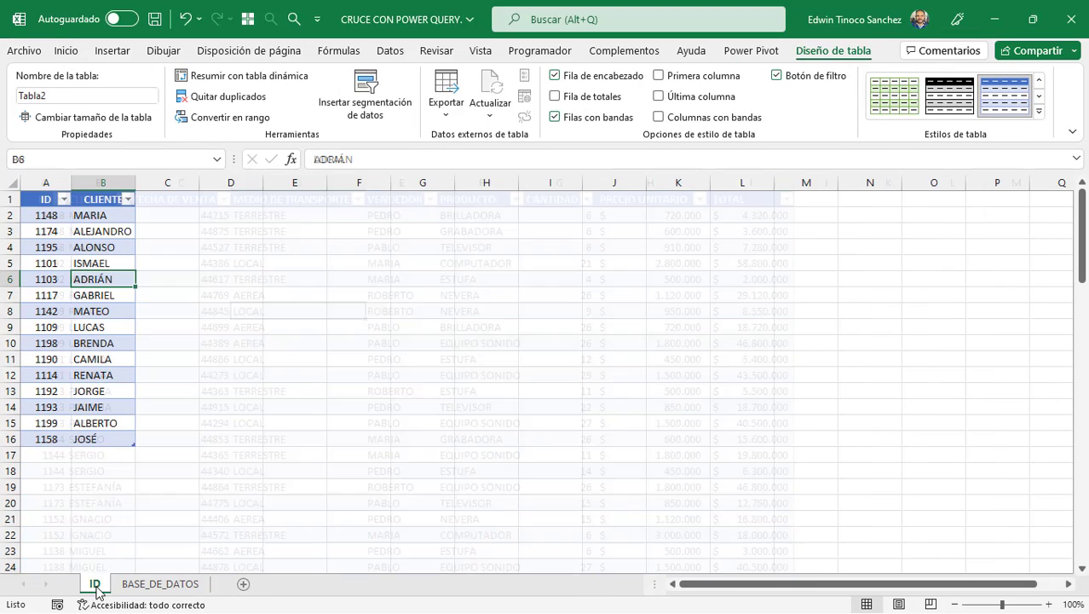
pyautogui.click(62, 375)
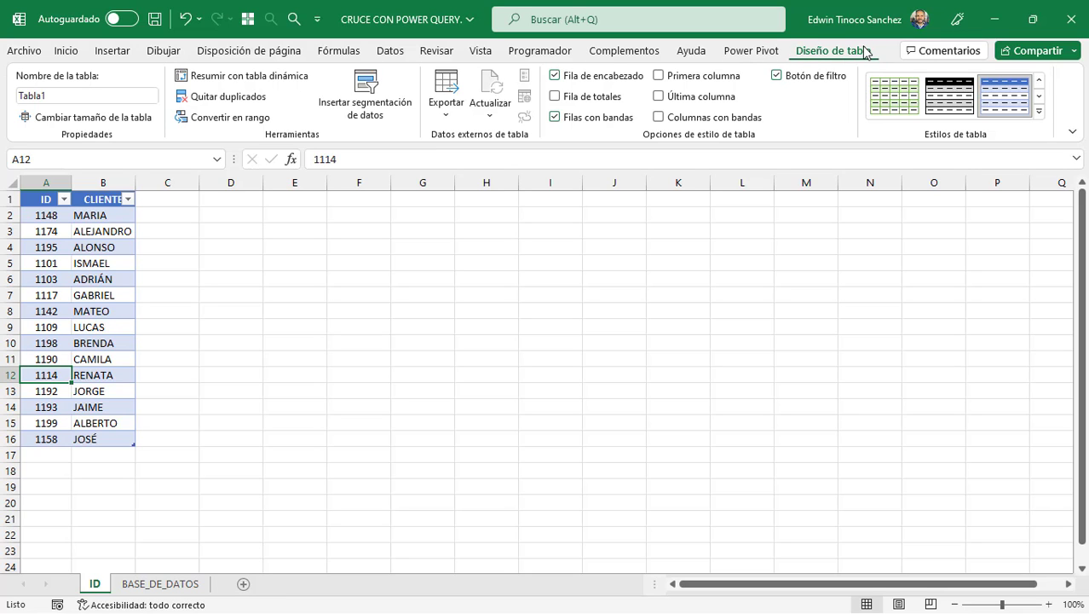
pyautogui.click(182, 584)
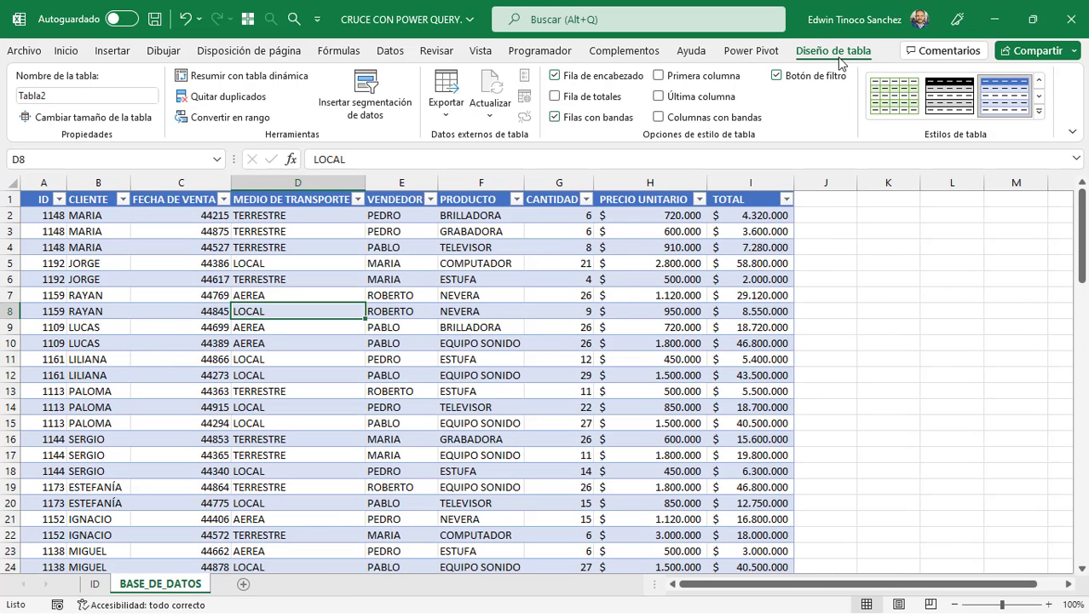
pyautogui.click(97, 586)
pyautogui.click(49, 312)
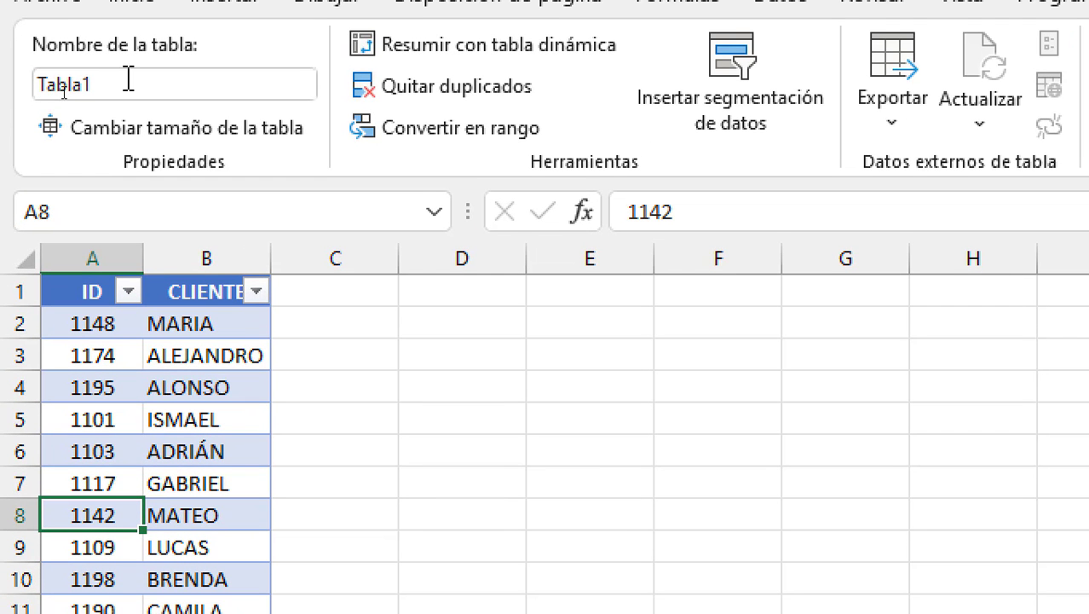
pyautogui.click(59, 95)
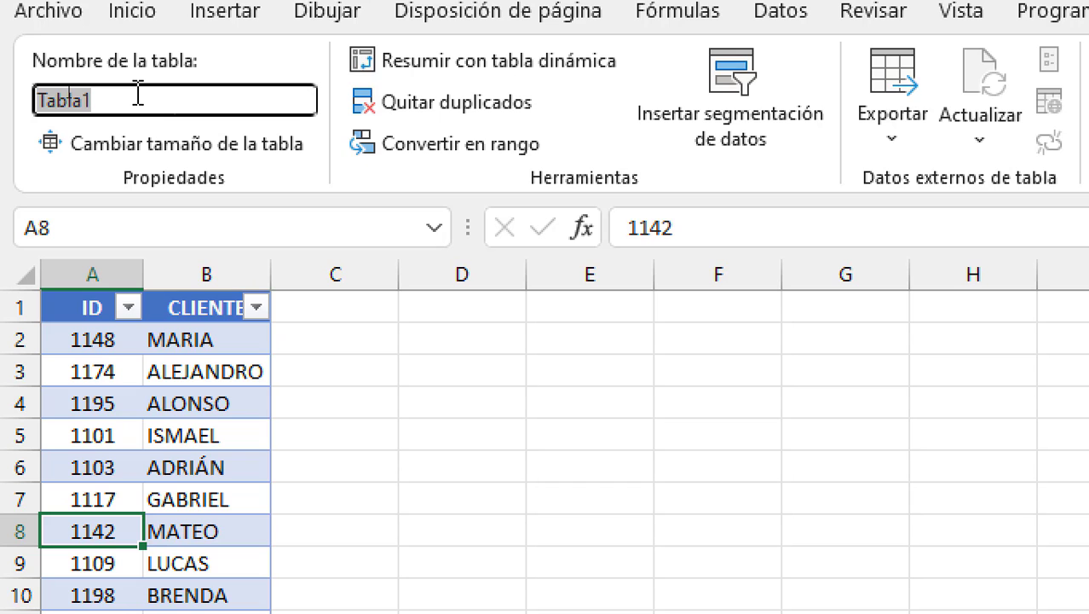
pyautogui.press('BackSpace')
pyautogui.write('ID')
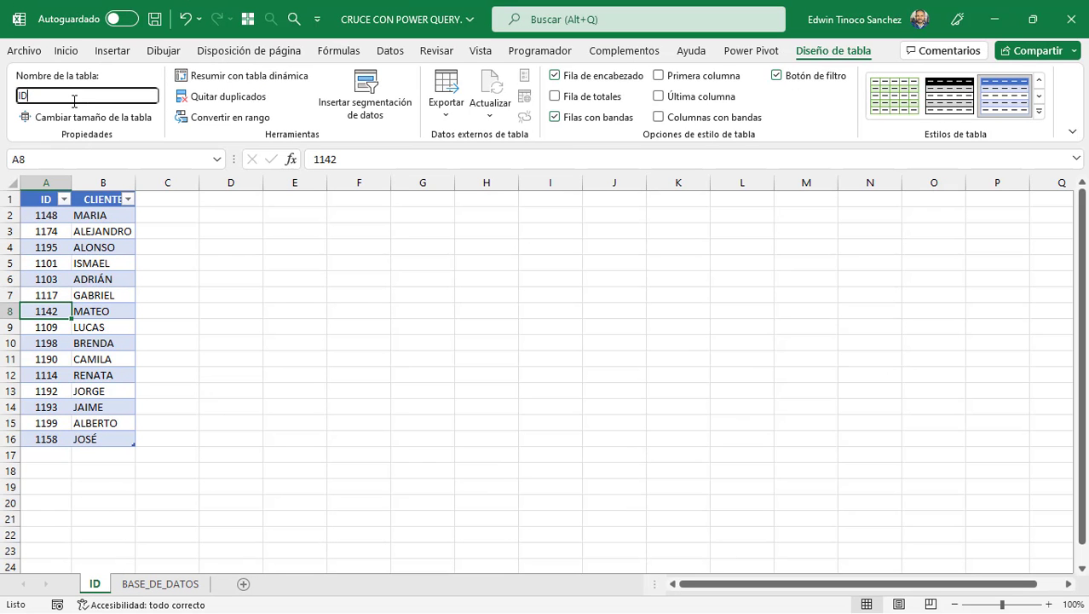
pyautogui.press('Return')
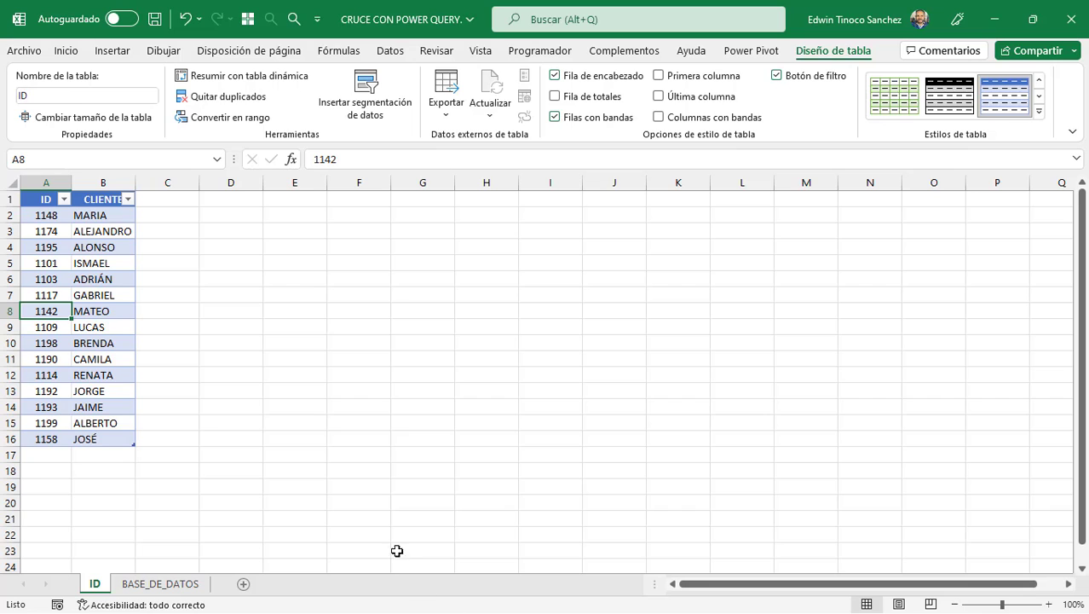
# - Rename the sales table on the BASE_DE_DATOS sheet as BASE_DE_DATOS
pyautogui.click(127, 583)
pyautogui.click(112, 262)
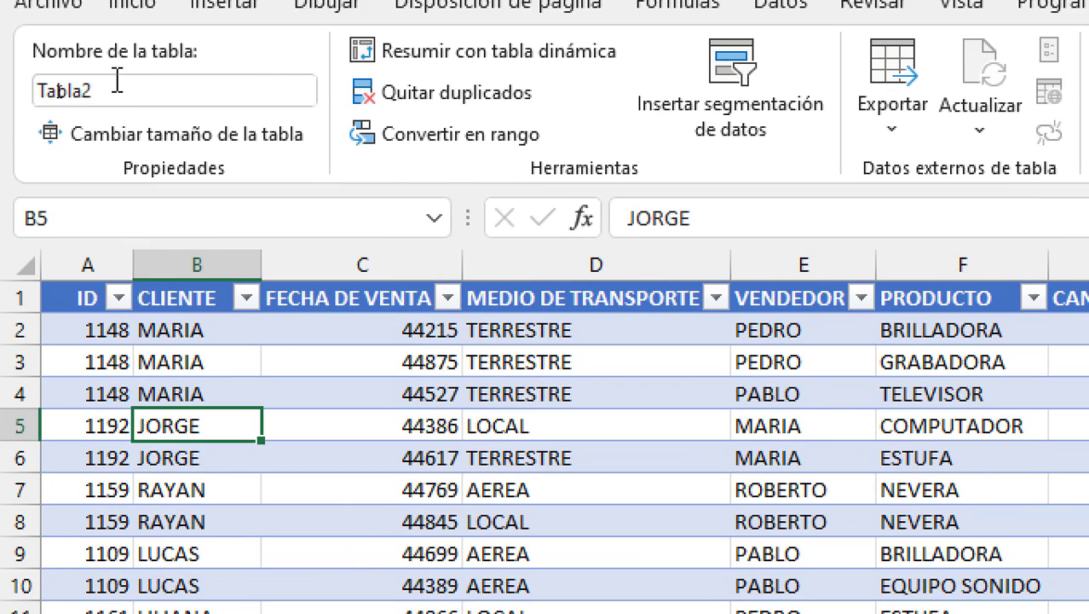
pyautogui.moveTo(30, 95); pyautogui.dragTo(96, 100)
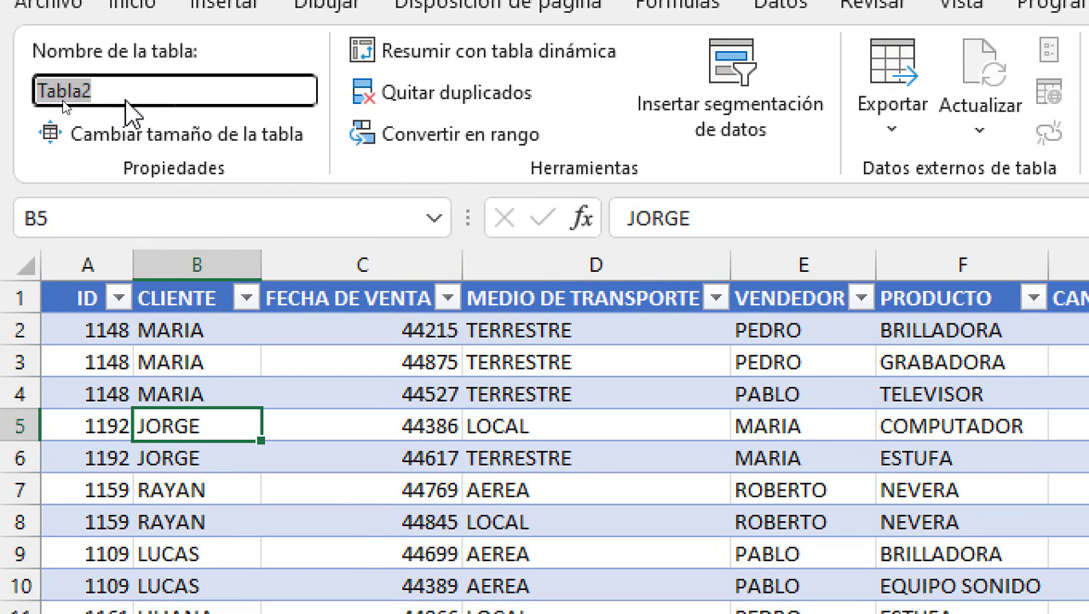
pyautogui.write('BASE')
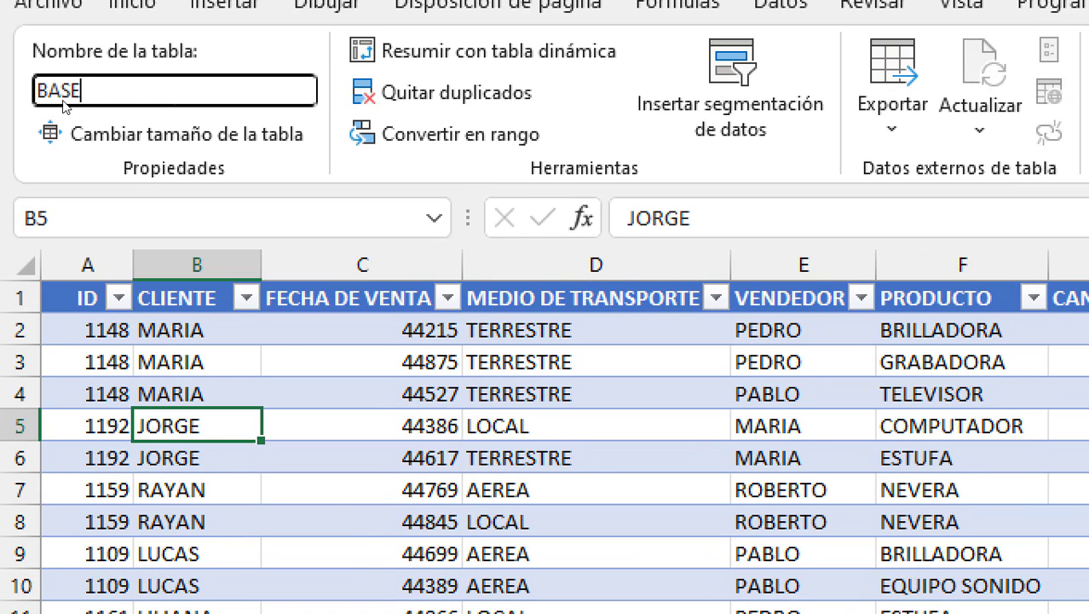
pyautogui.write('_DE_DATOS')
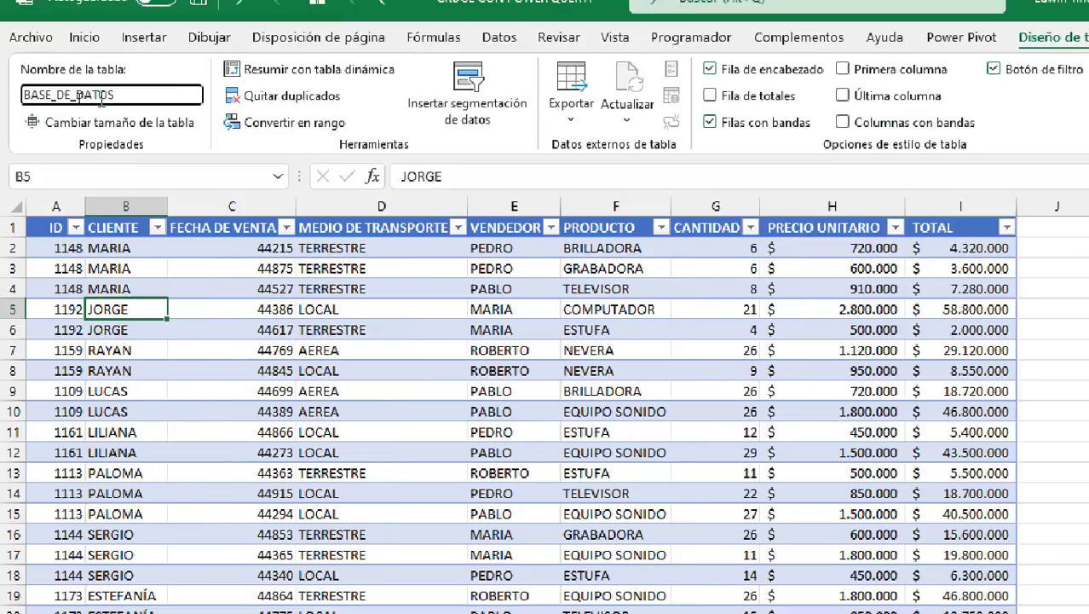
pyautogui.press('Return')
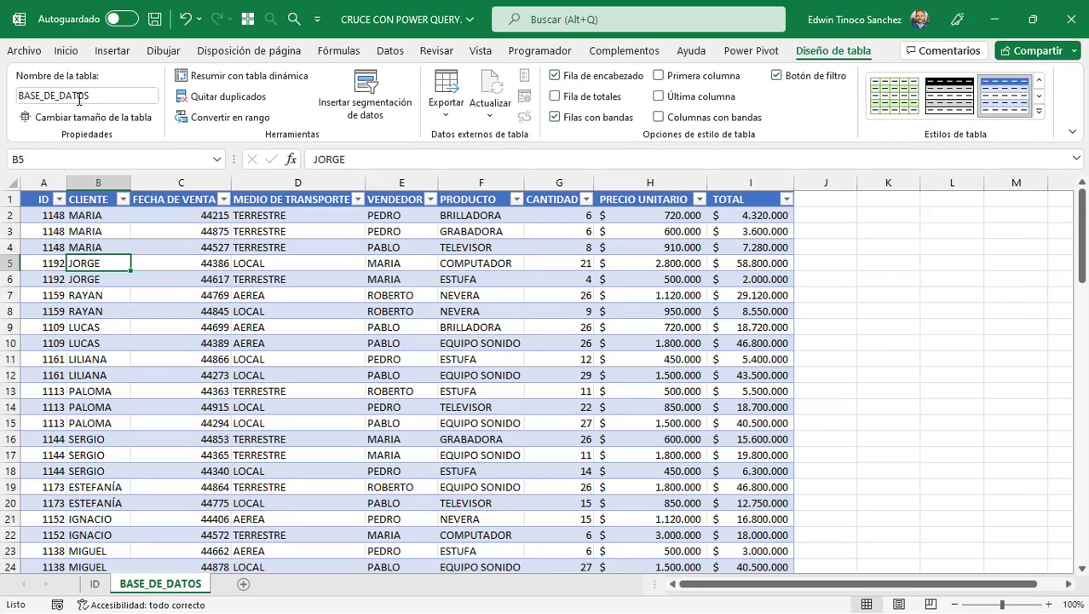
# - Create a Power Query query from the ID table on the ID sheet
pyautogui.click(95, 584)
pyautogui.click(86, 272)
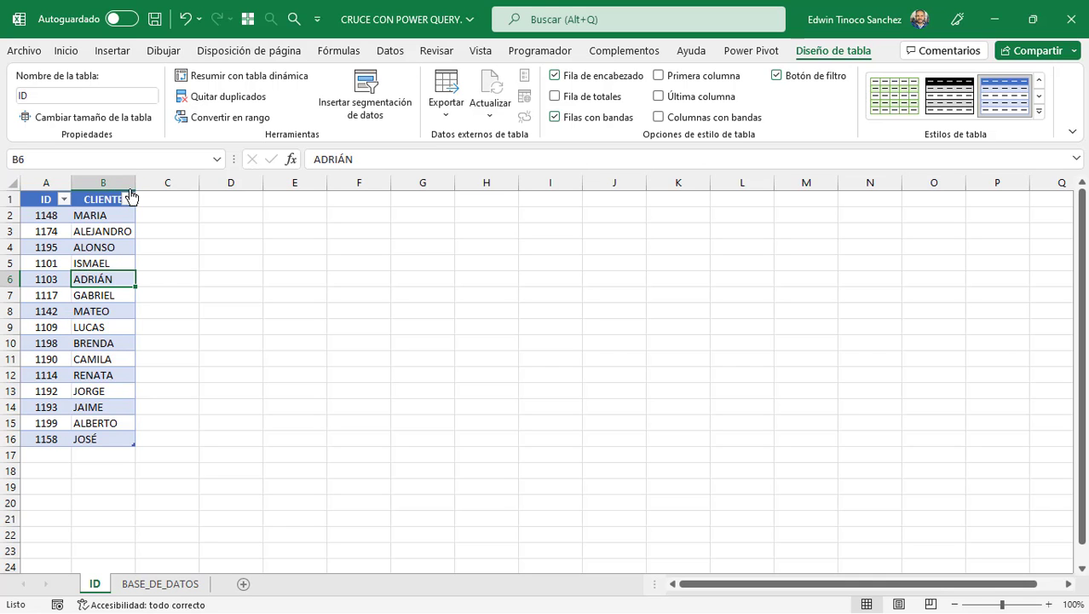
pyautogui.click(390, 51)
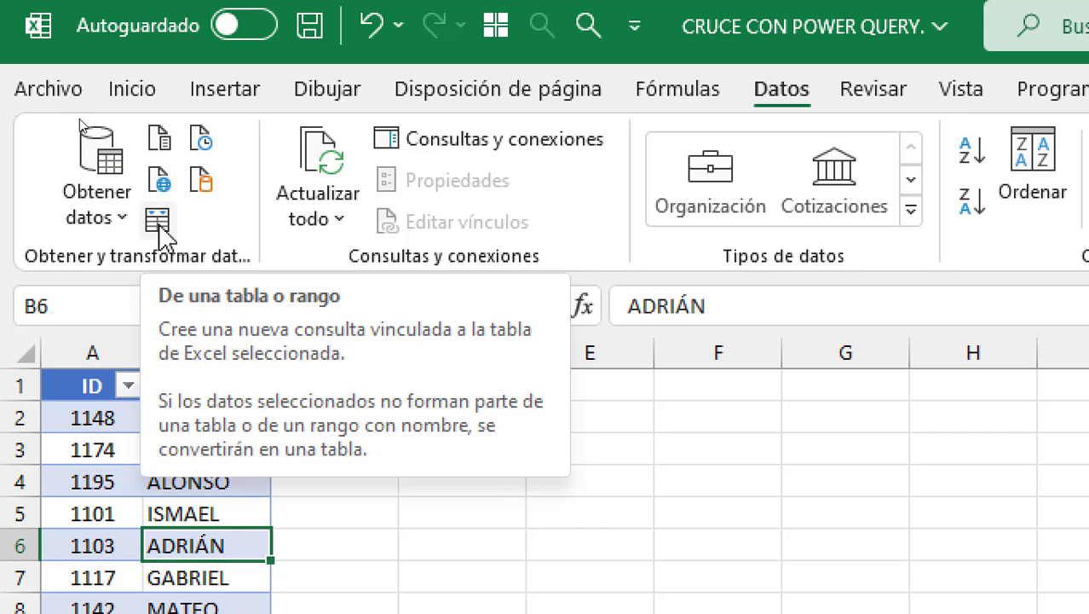
pyautogui.click(111, 223)
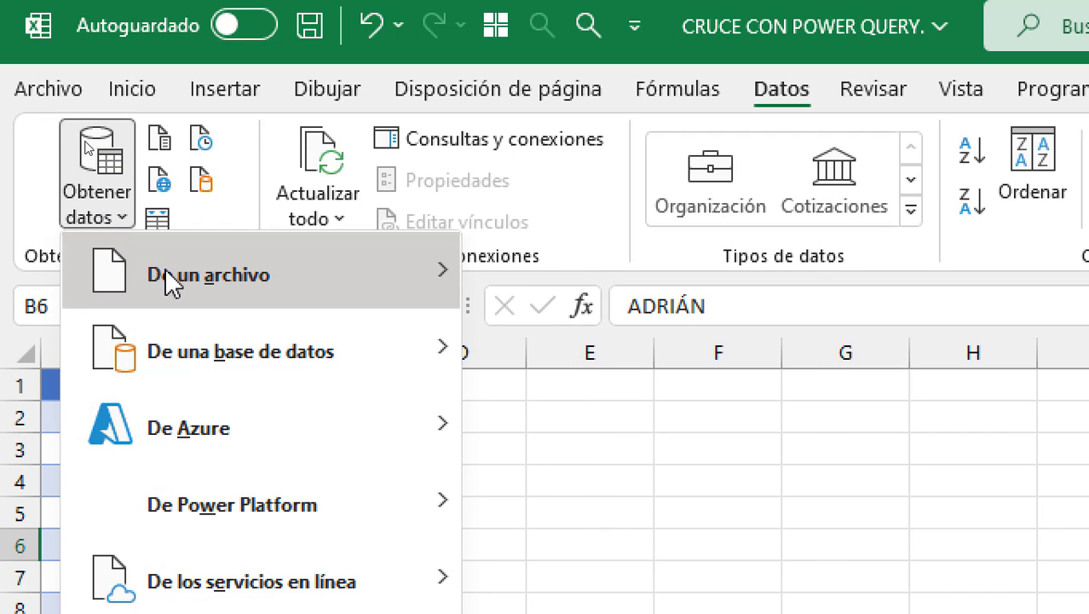
pyautogui.moveTo(176, 281)
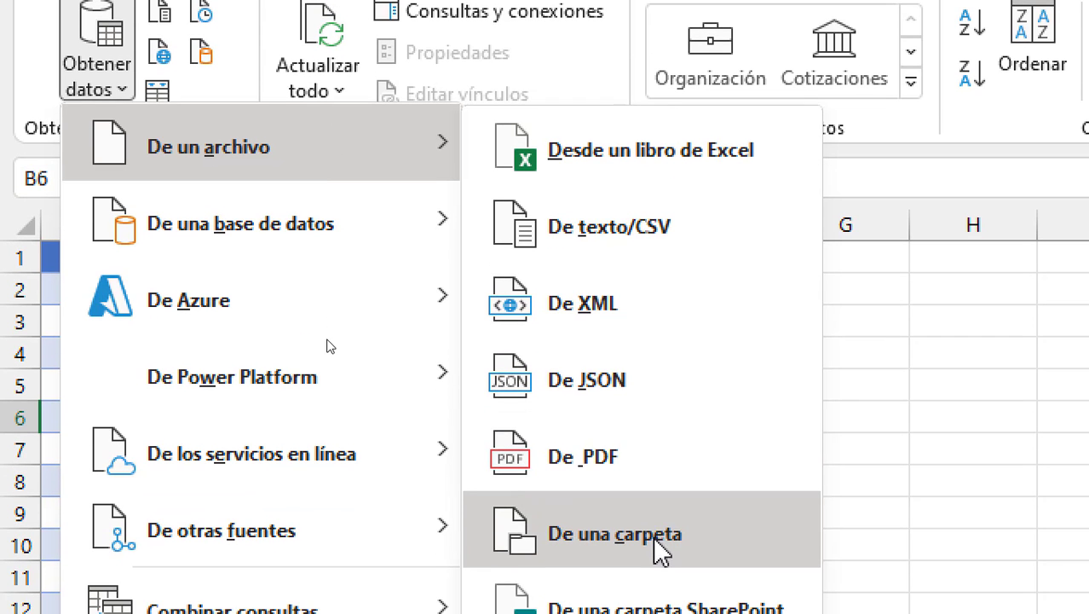
pyautogui.click(115, 107)
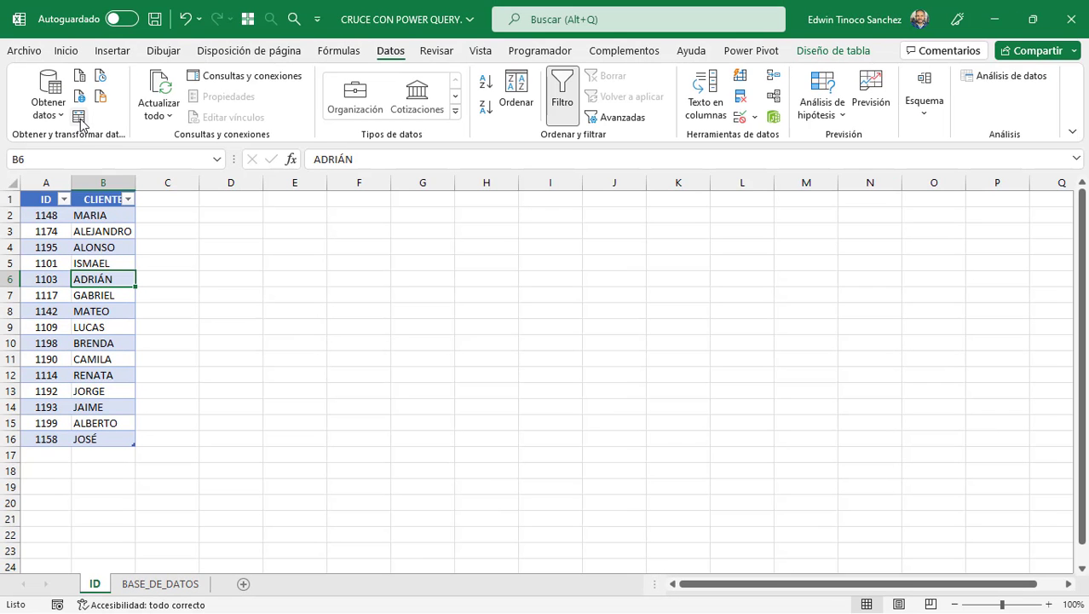
pyautogui.click(80, 119)
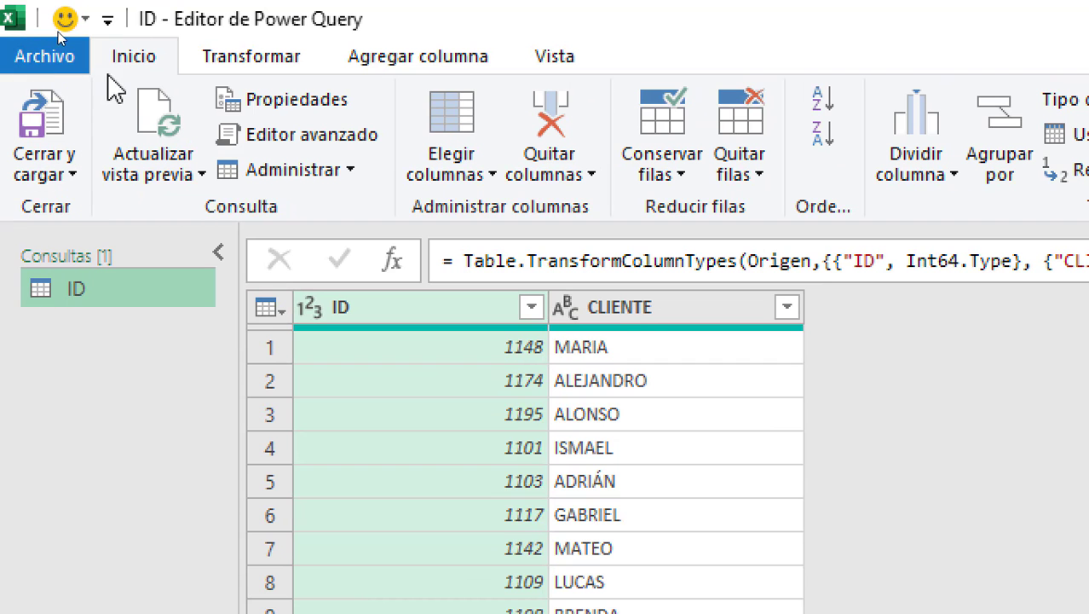
# - Close and load the ID query as a connection only, and show the workbook's queries and connections
pyautogui.click(70, 177)
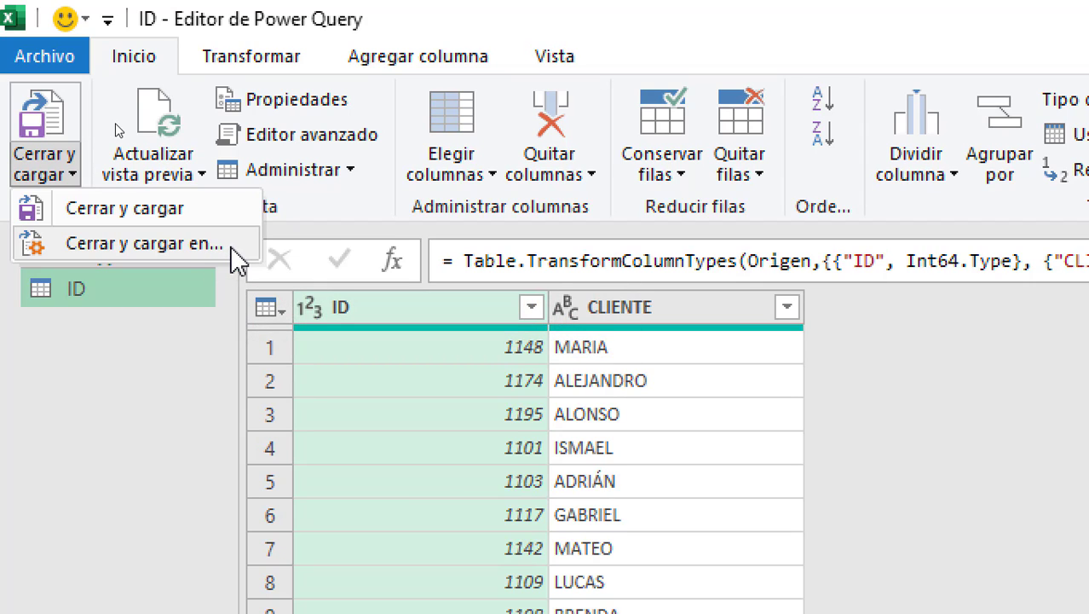
pyautogui.click(145, 244)
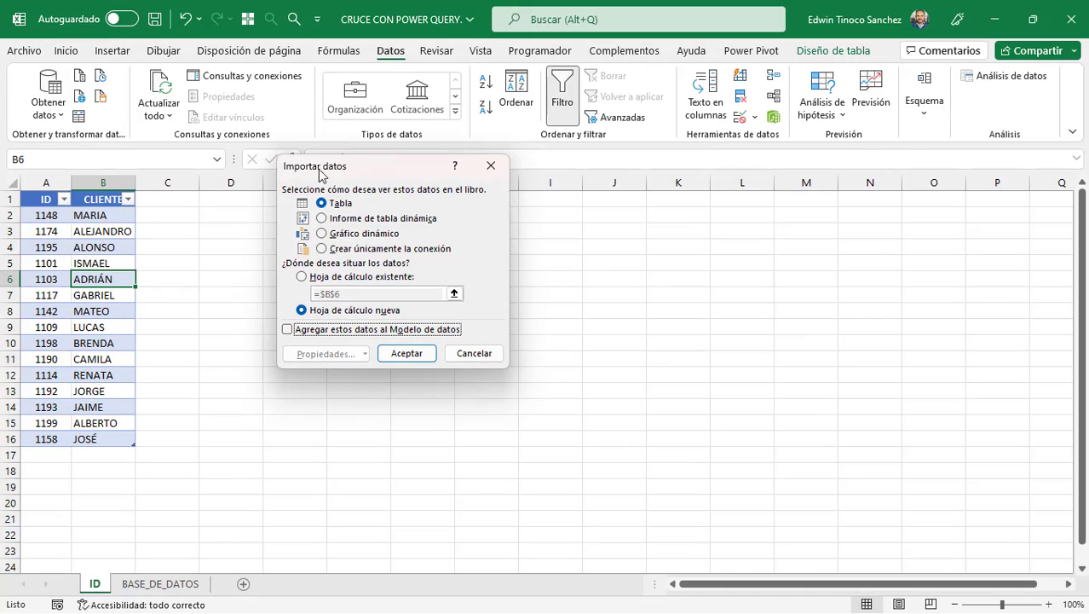
pyautogui.moveTo(323, 170); pyautogui.dragTo(349, 221)
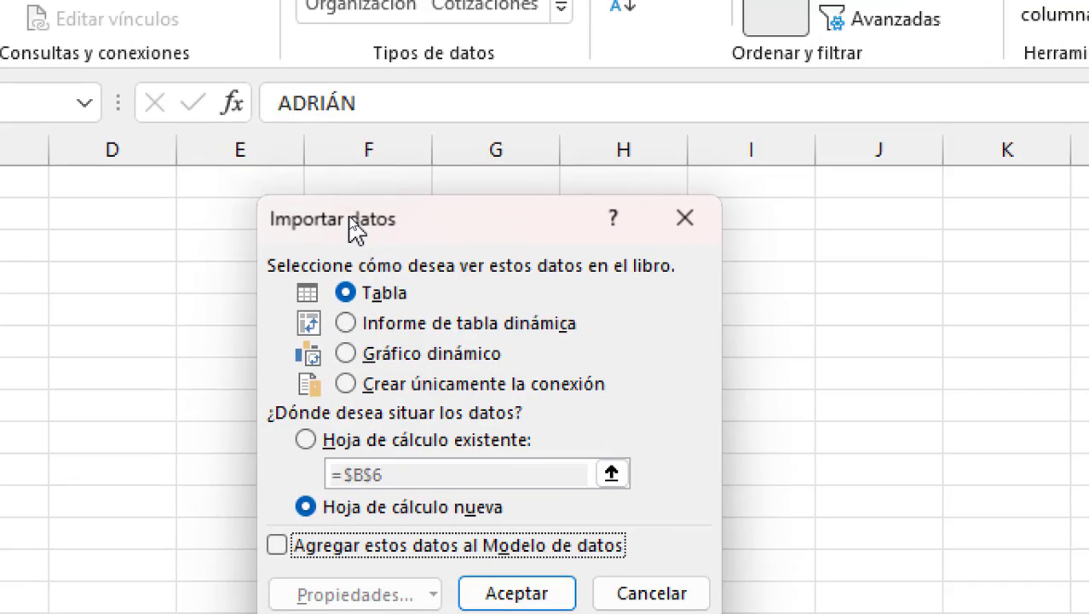
pyautogui.click(397, 352)
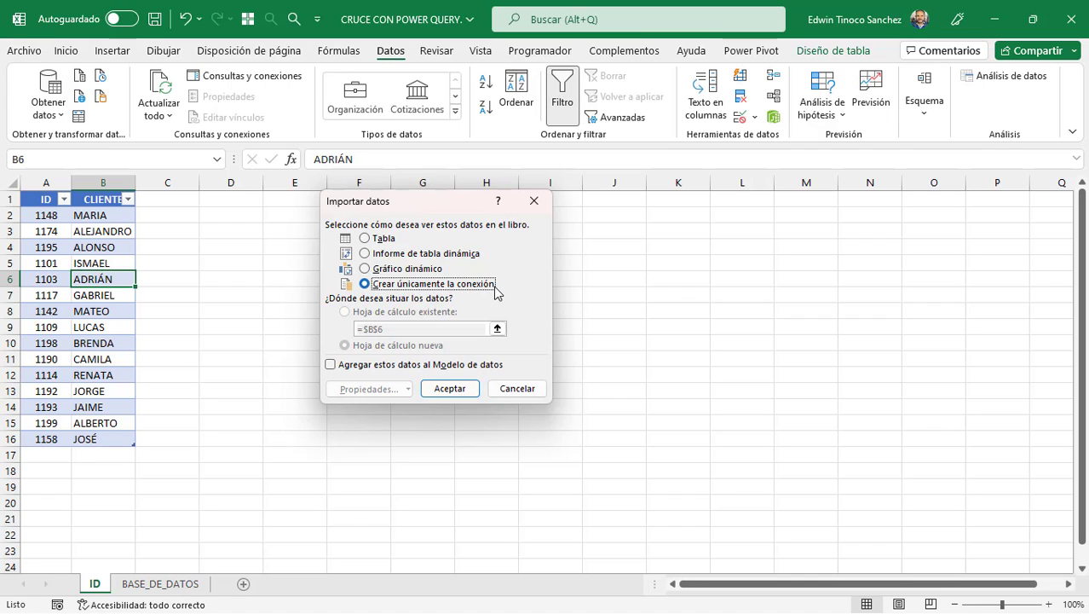
pyautogui.click(450, 389)
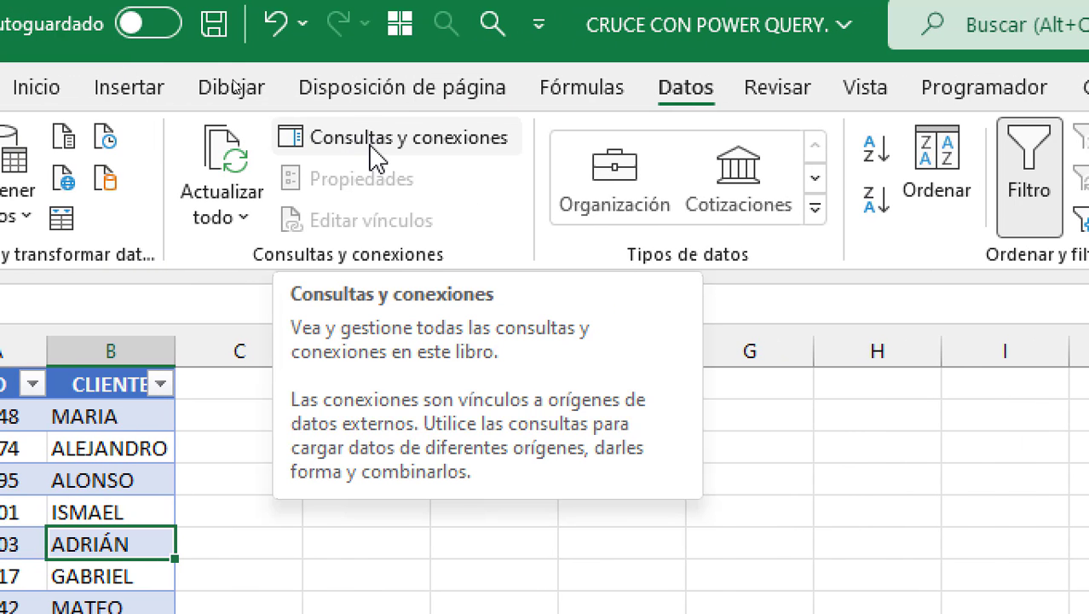
pyautogui.click(375, 157)
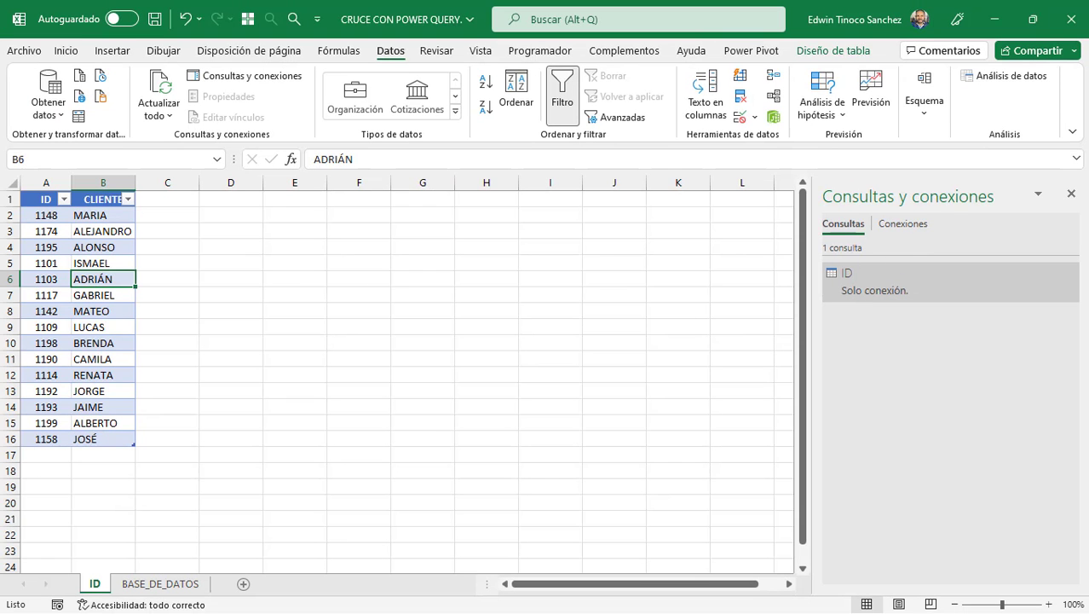
# - Create a Power Query query from the sales table on the BASE_DE_DATOS sheet
pyautogui.click(161, 584)
pyautogui.click(300, 329)
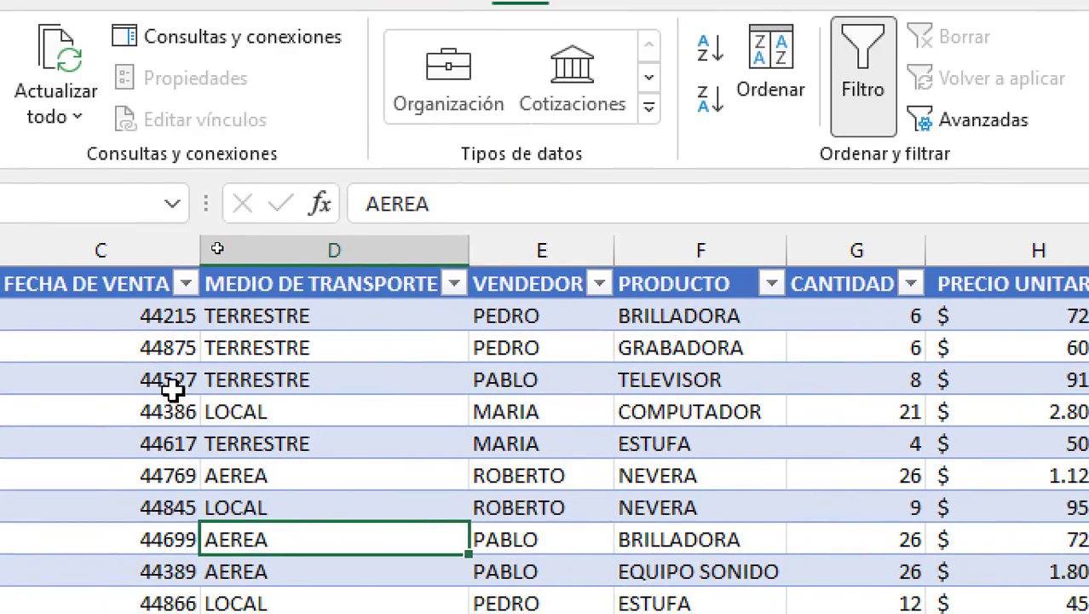
pyautogui.click(56, 426)
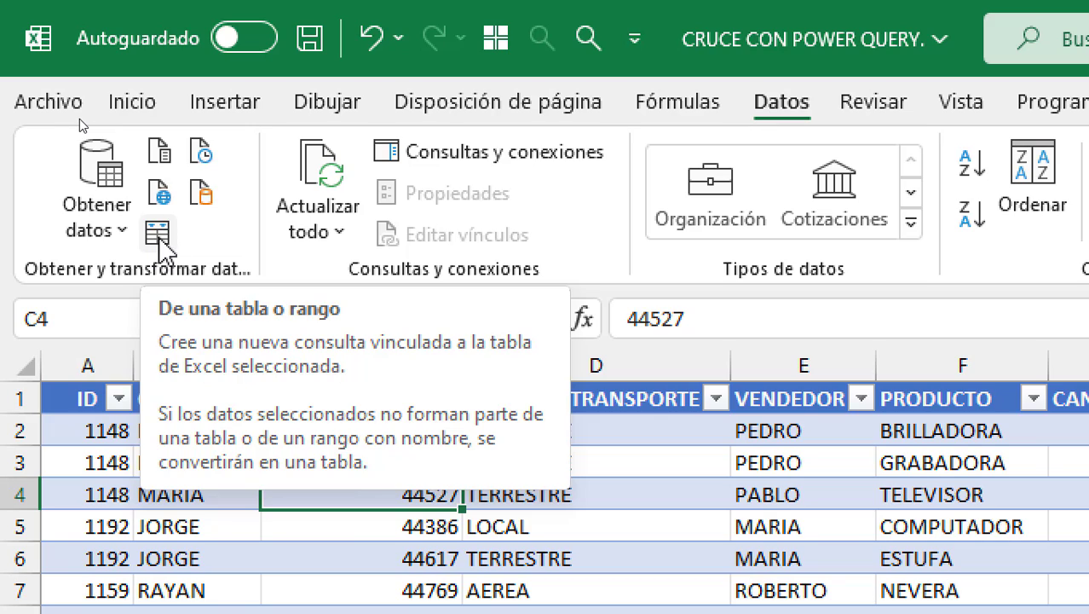
pyautogui.click(159, 239)
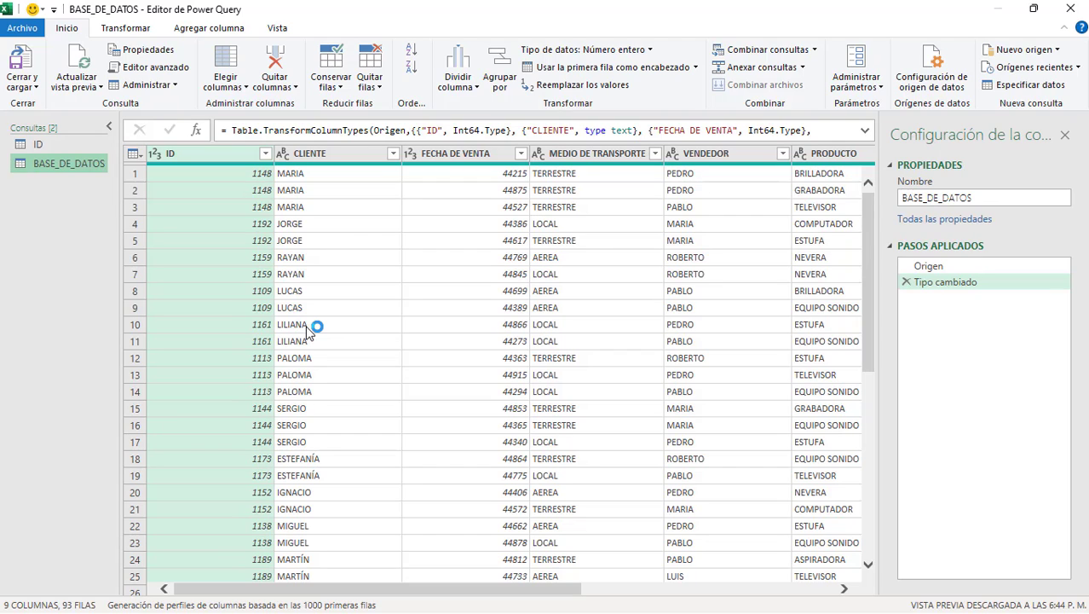
# - Review the previews of the ID and BASE_DE_DATOS queries and the available options for merging queries
pyautogui.click(51, 145)
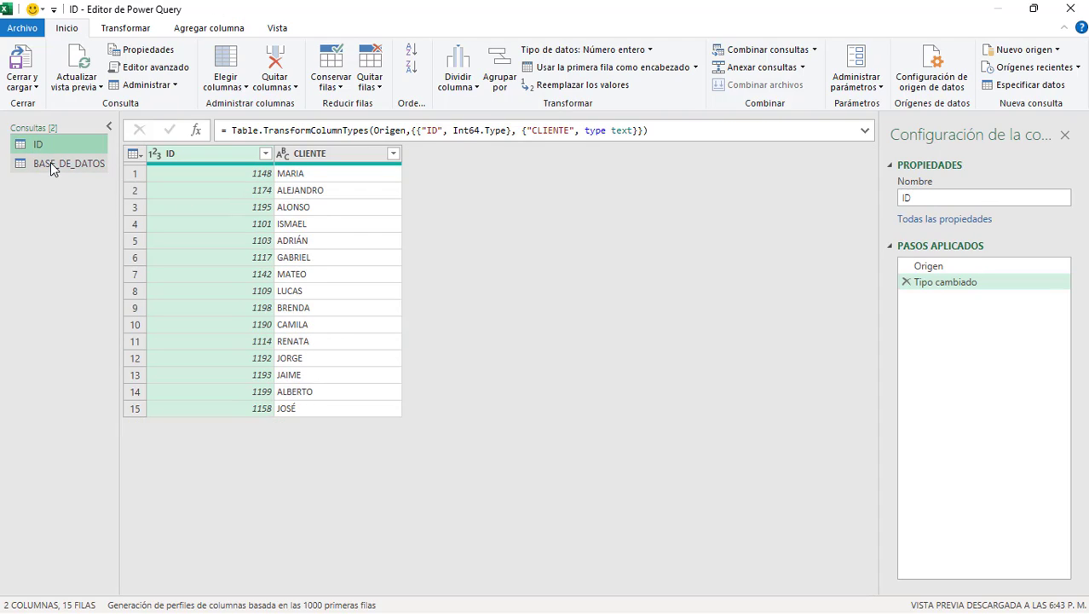
pyautogui.click(52, 163)
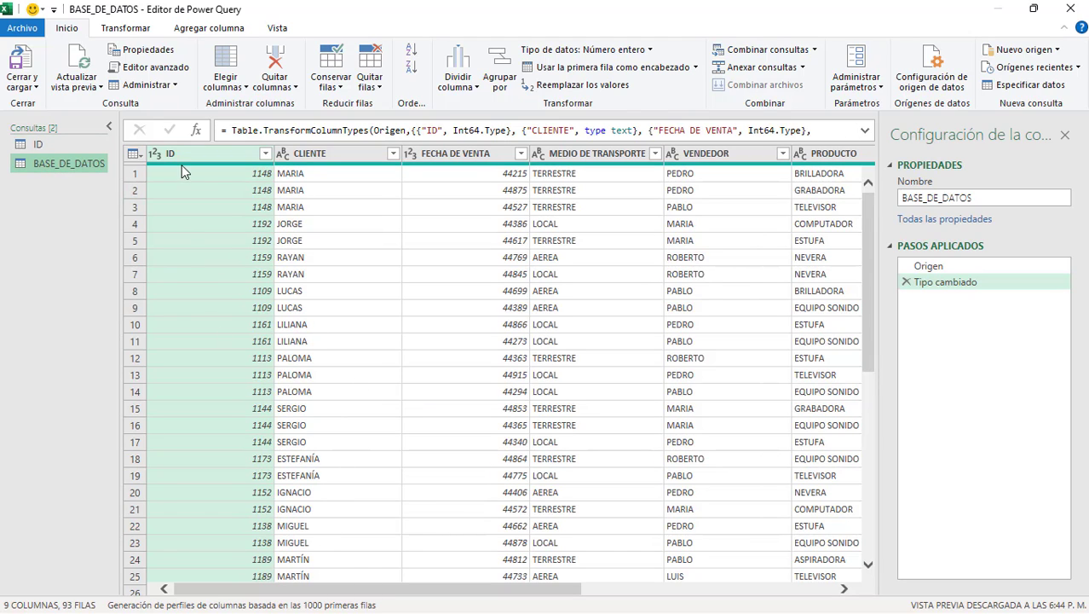
pyautogui.click(56, 141)
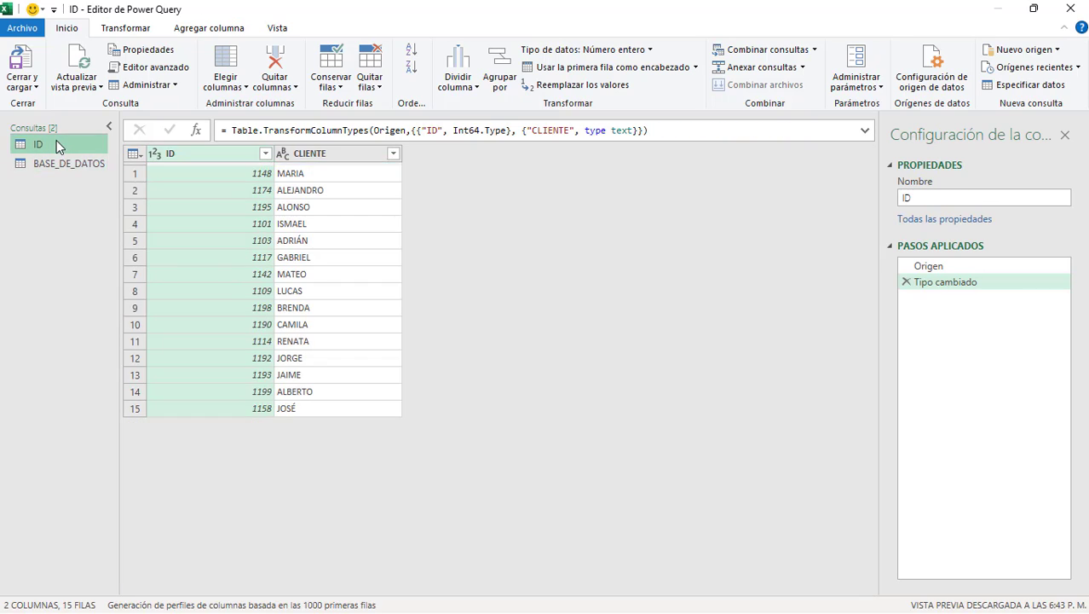
pyautogui.click(62, 160)
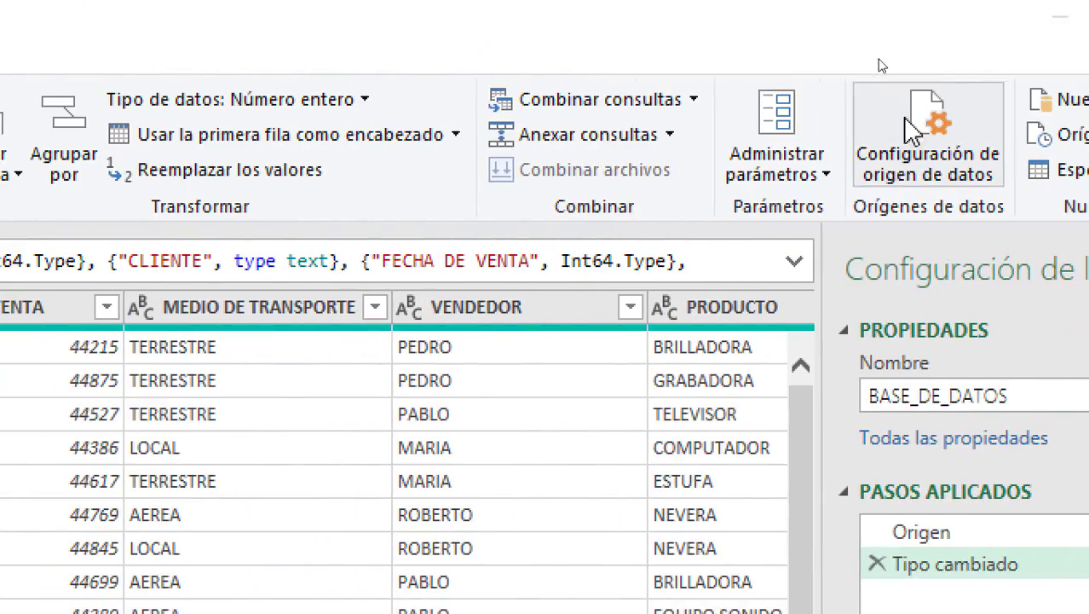
pyautogui.click(698, 100)
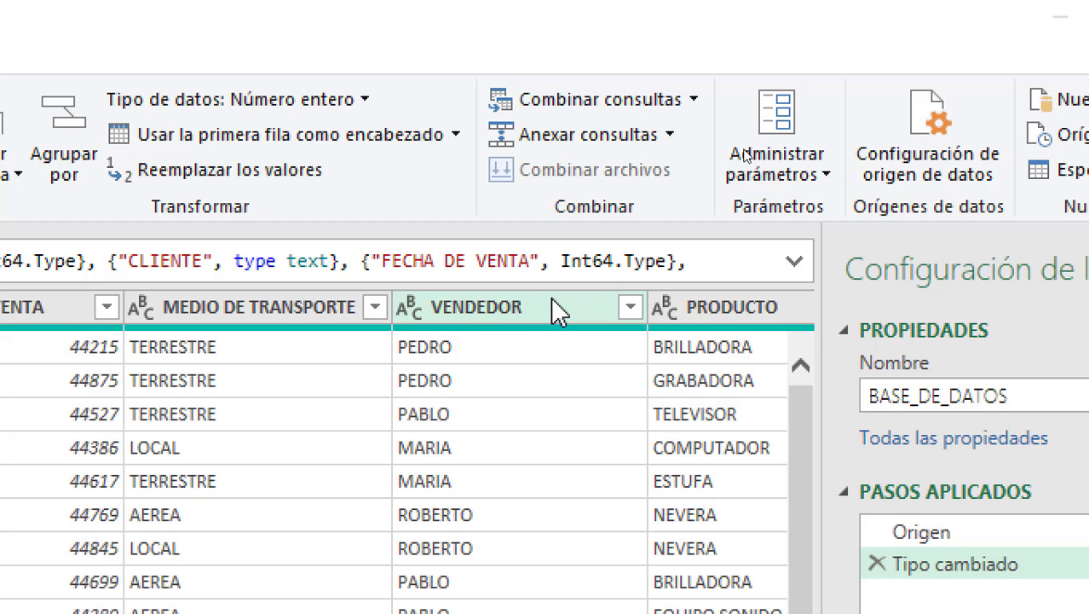
pyautogui.click(698, 101)
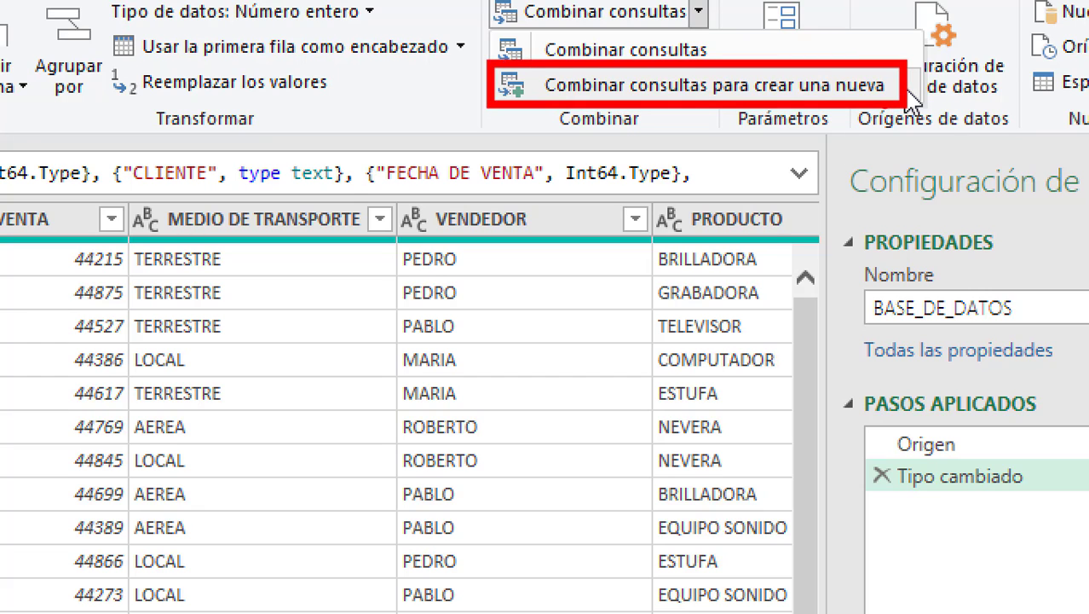
pyautogui.click(510, 302)
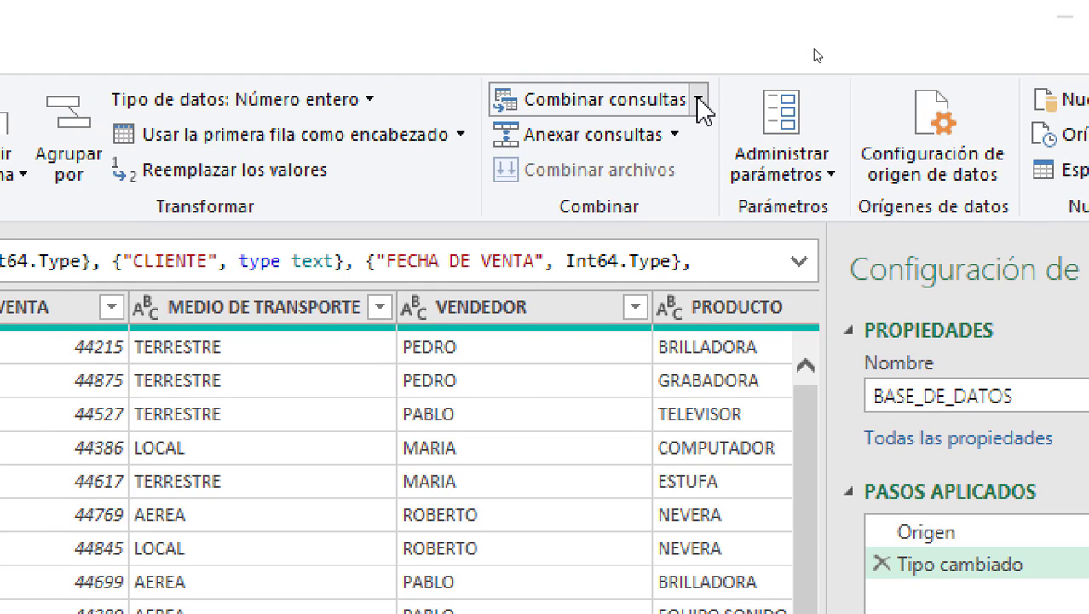
# - Start merging queries as a new query, with ID as the first table
pyautogui.click(701, 100)
pyautogui.click(737, 183)
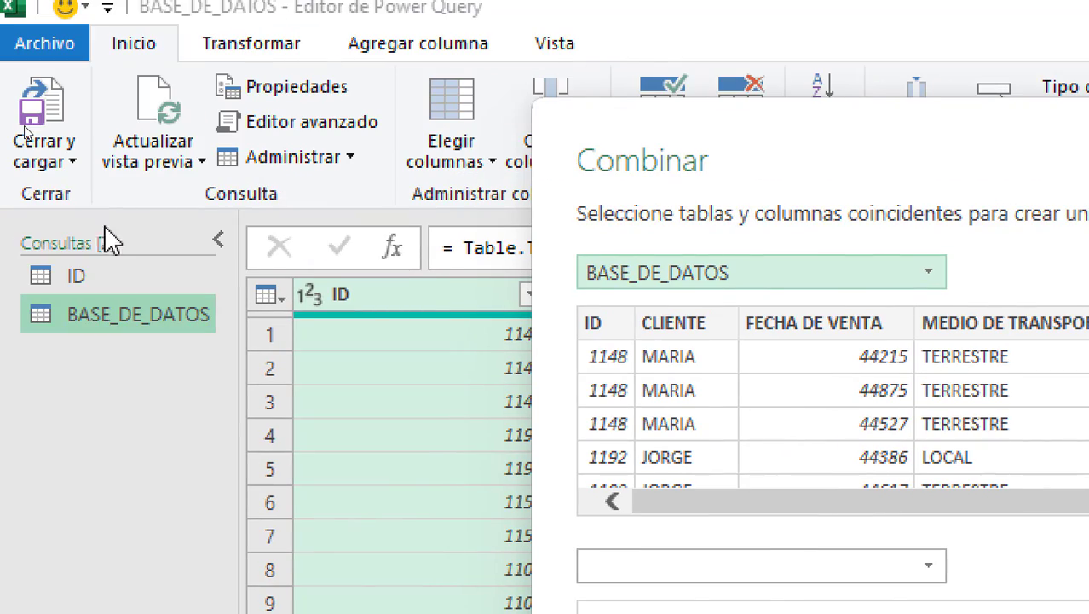
pyautogui.click(697, 281)
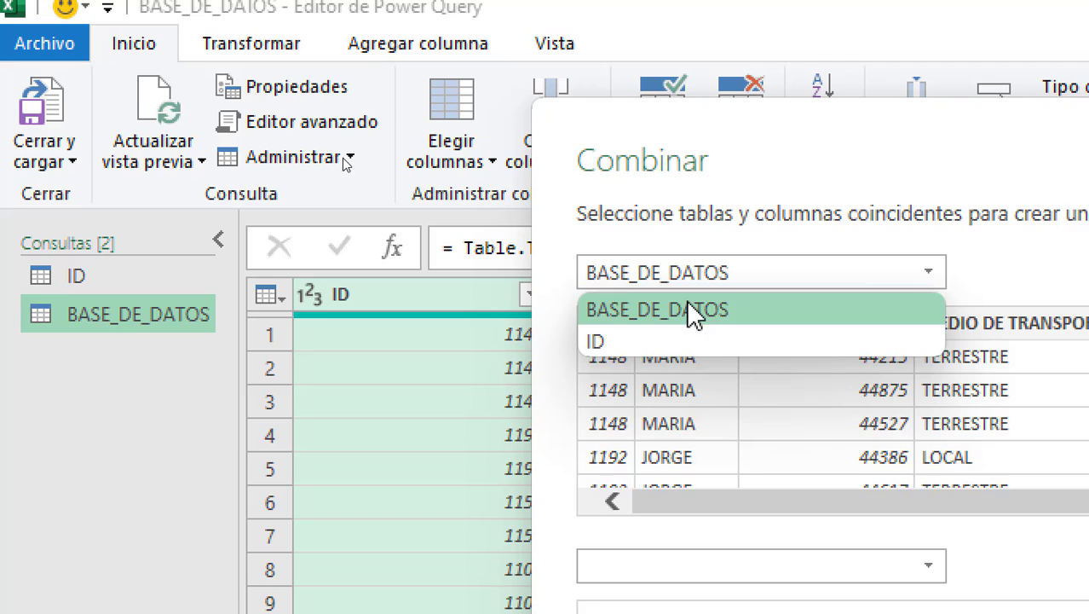
pyautogui.click(620, 346)
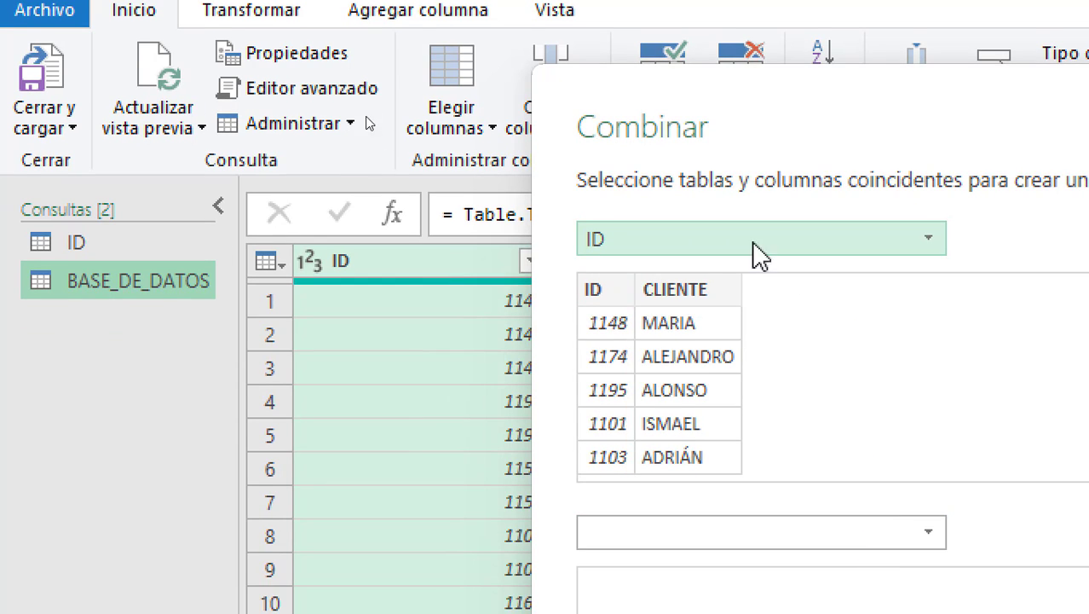
# - Choose BASE_DE_DATOS as the second table of the merge and match both tables on their ID columns
pyautogui.moveTo(666, 89); pyautogui.dragTo(510, 105)
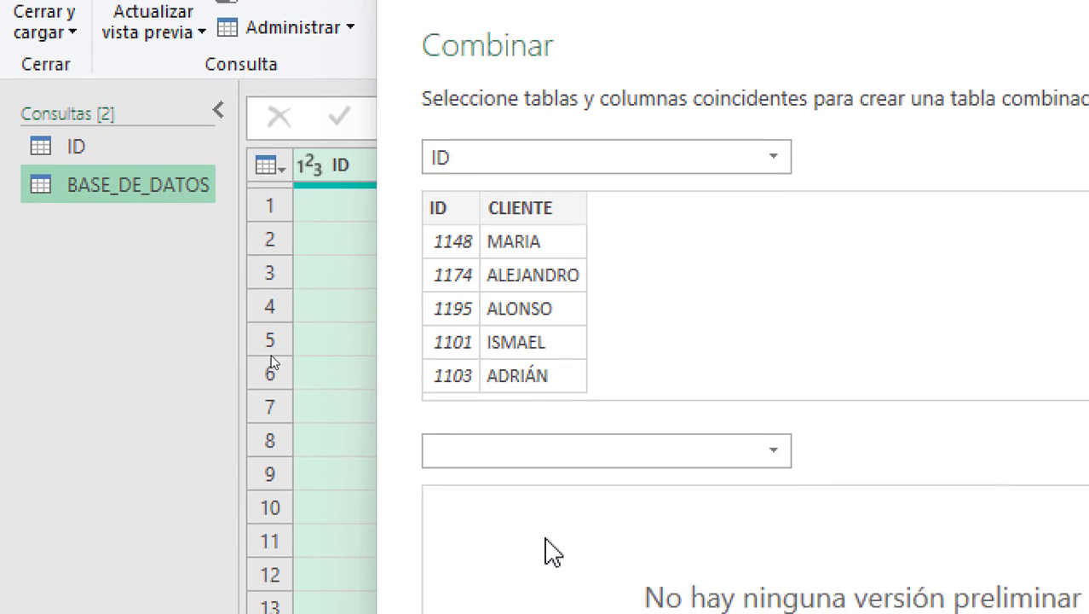
pyautogui.click(506, 452)
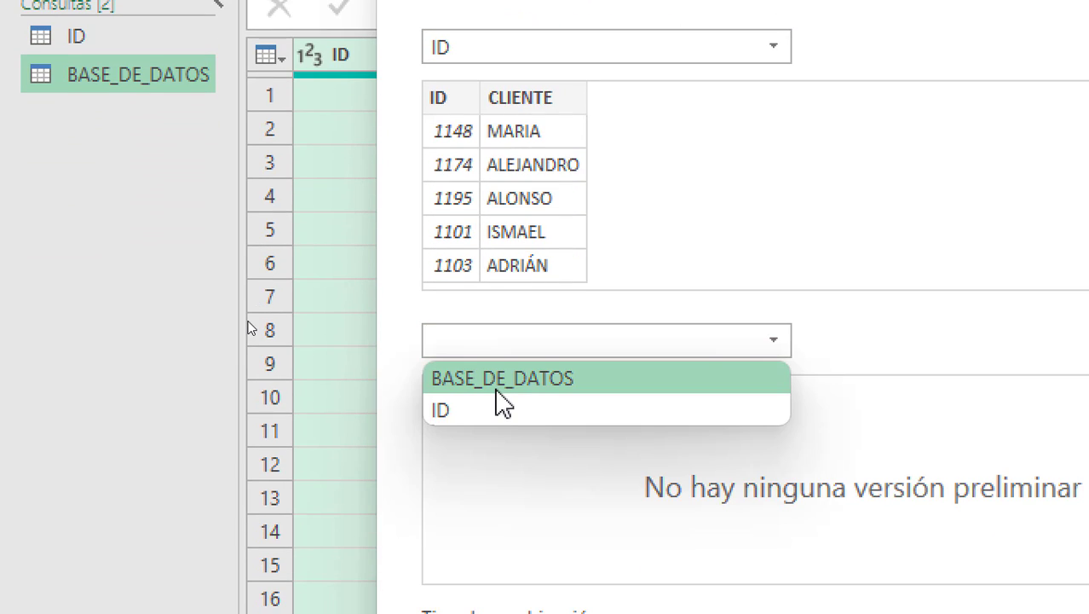
pyautogui.click(497, 388)
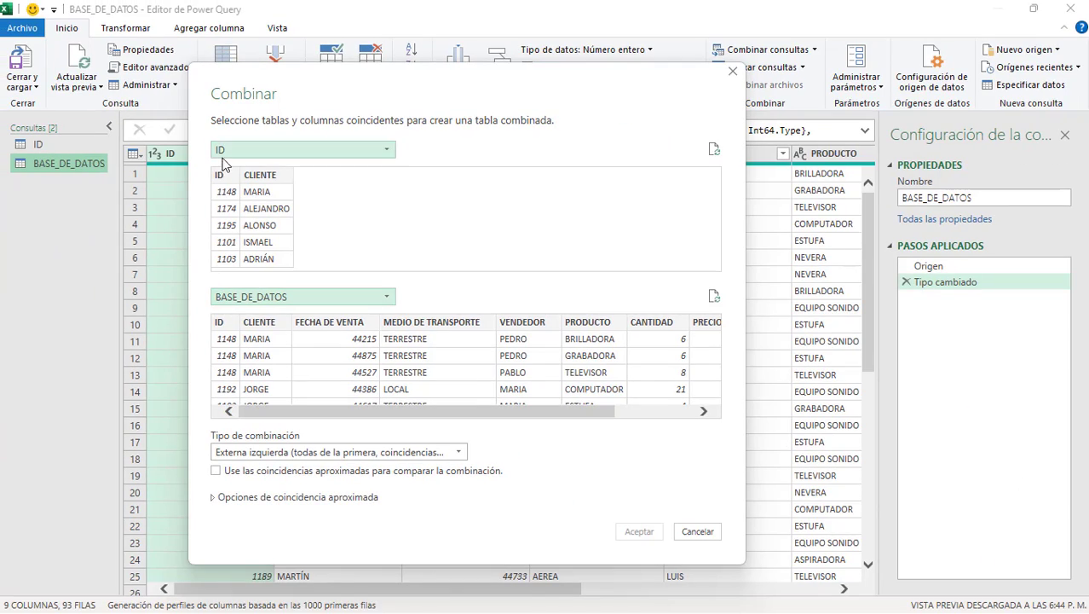
pyautogui.click(221, 176)
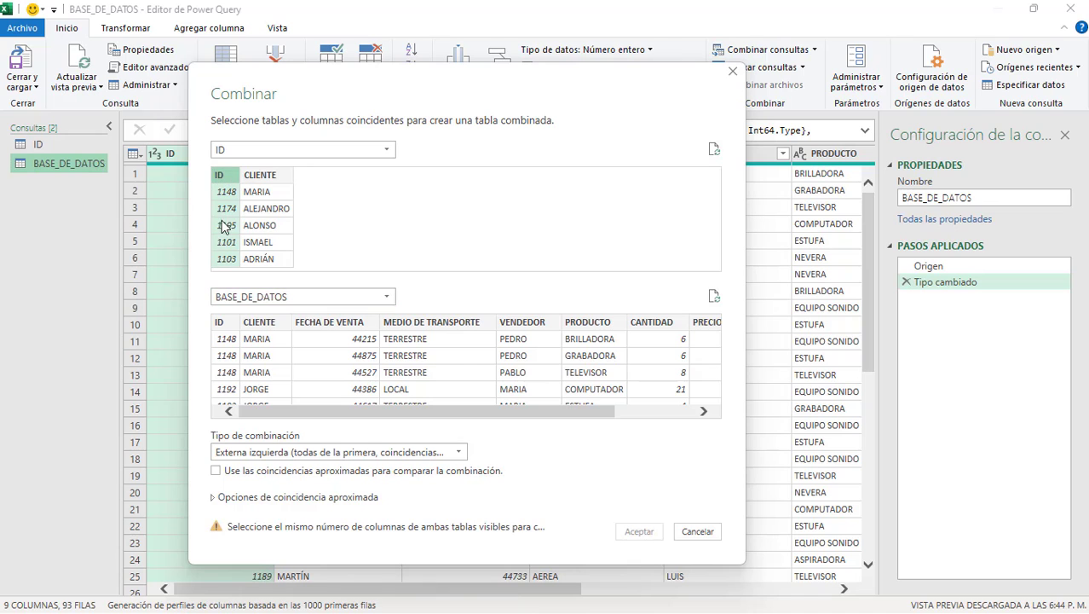
pyautogui.click(220, 324)
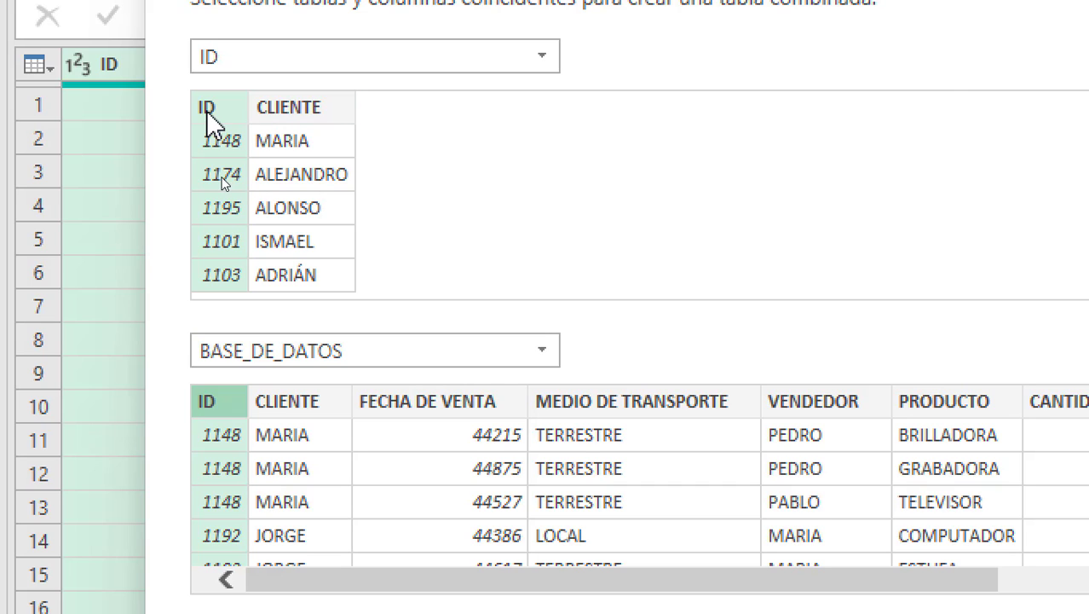
# - Create the merged query from ID and BASE_DE_DATOS with a left outer join on the matched ID columns
pyautogui.scroll(-1, 215, 520)
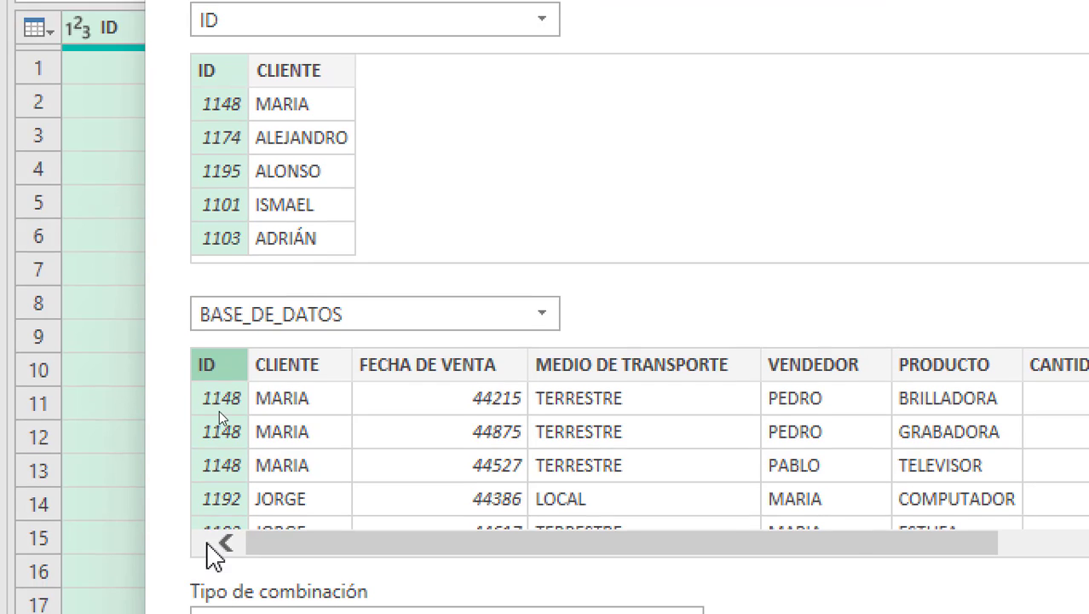
pyautogui.scroll(1, 224, 120)
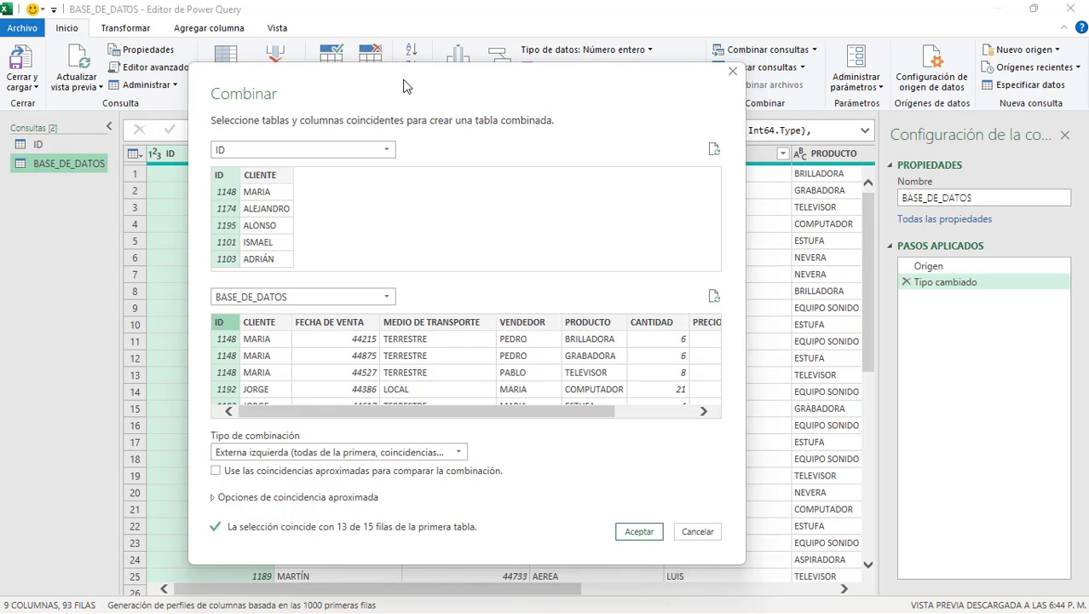
pyautogui.moveTo(406, 86); pyautogui.dragTo(475, 38)
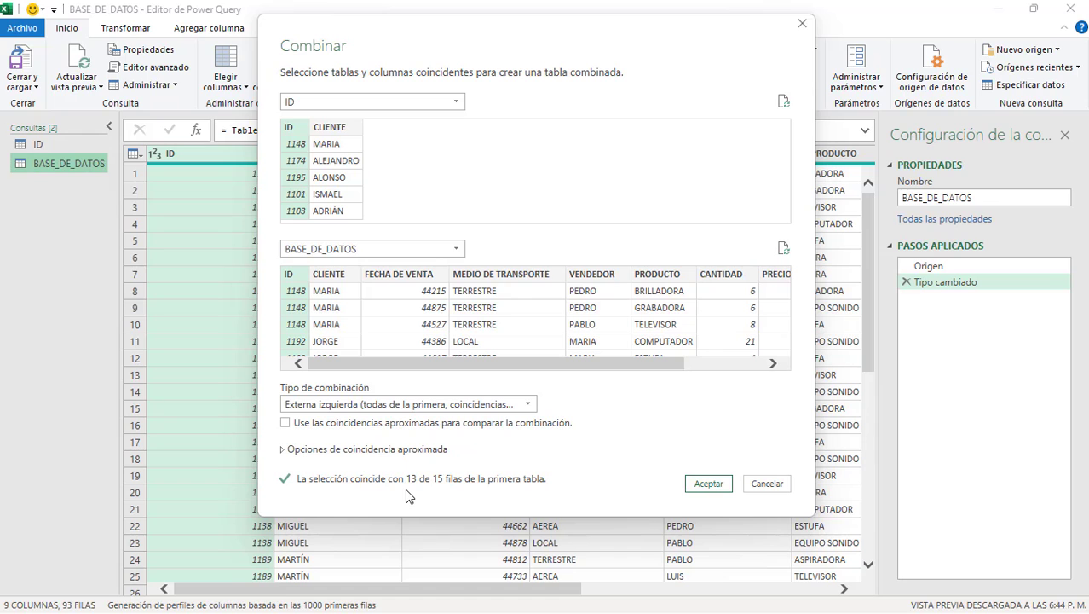
pyautogui.click(708, 483)
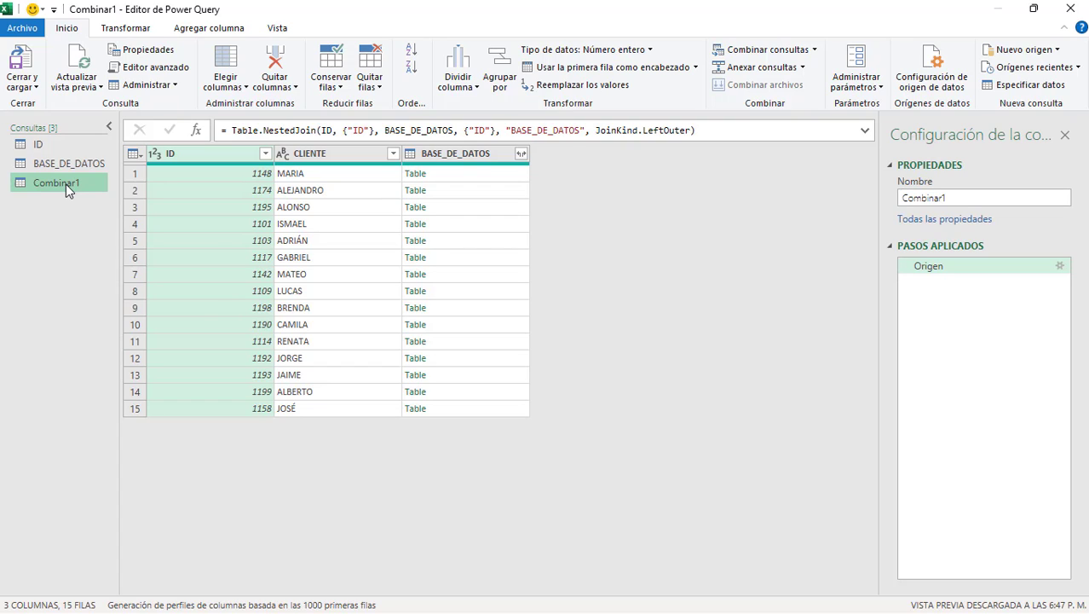
# - Expand the nested BASE_DE_DATOS column of the merged query with all its columns, using the original column name as prefix
pyautogui.moveTo(53, 161); pyautogui.dragTo(47, 149)
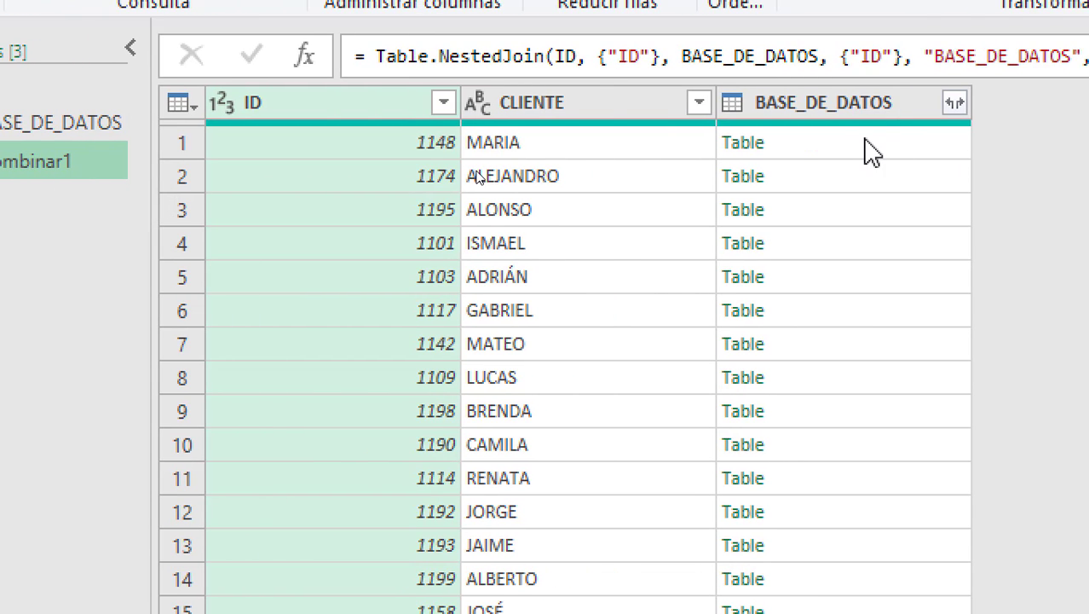
pyautogui.click(855, 103)
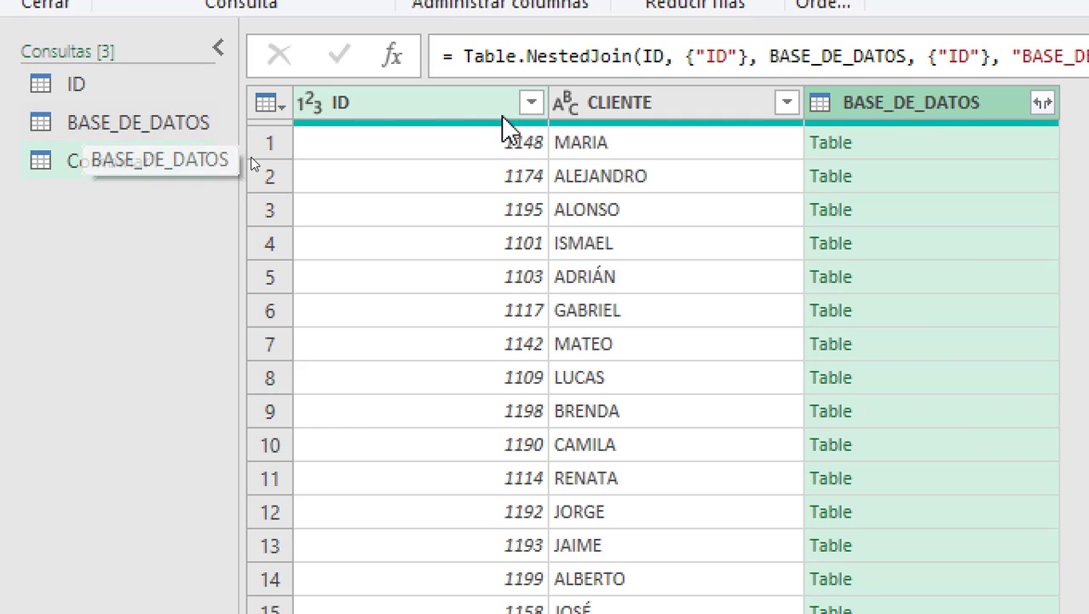
pyautogui.click(415, 97)
pyautogui.click(615, 100)
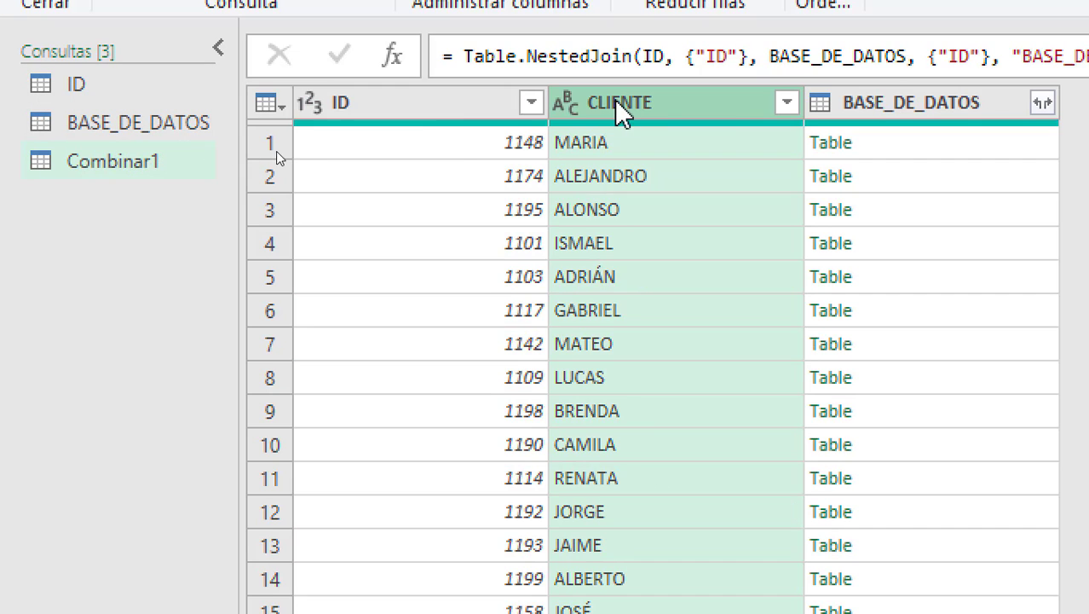
pyautogui.click(422, 98)
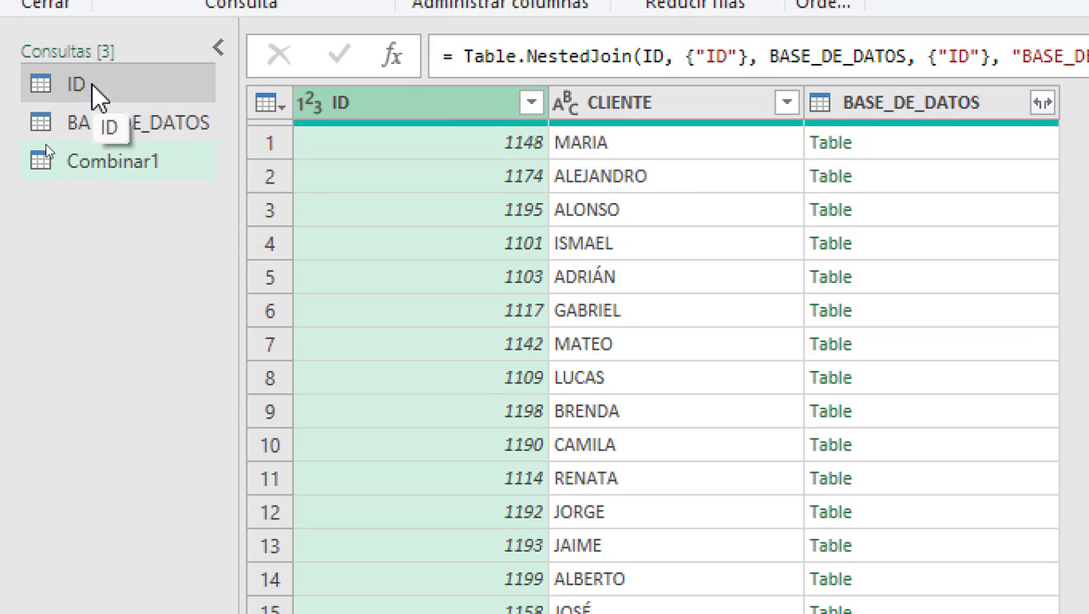
pyautogui.click(875, 95)
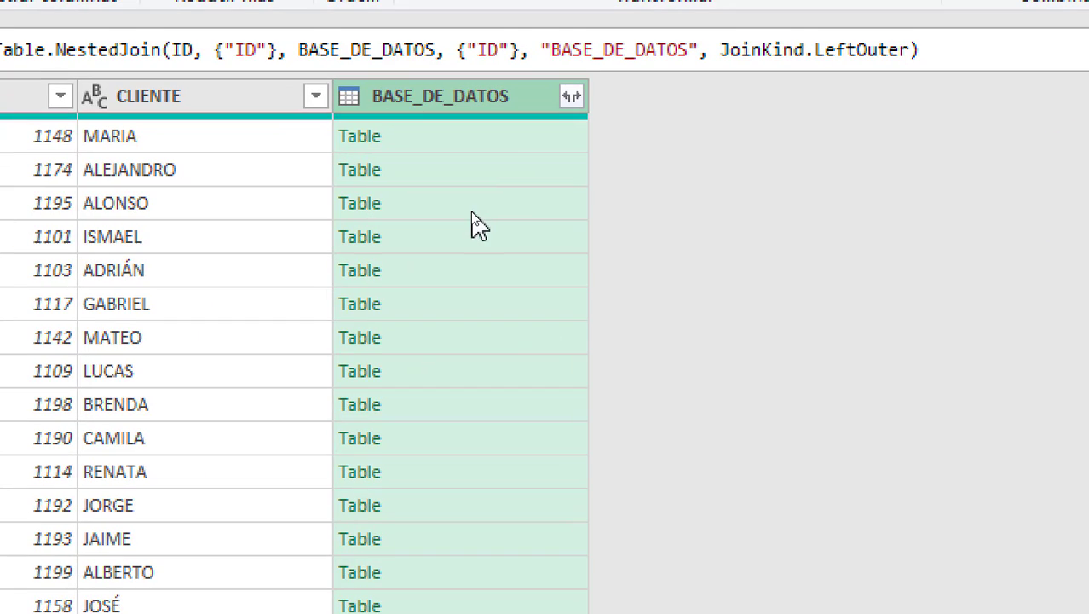
pyautogui.click(572, 98)
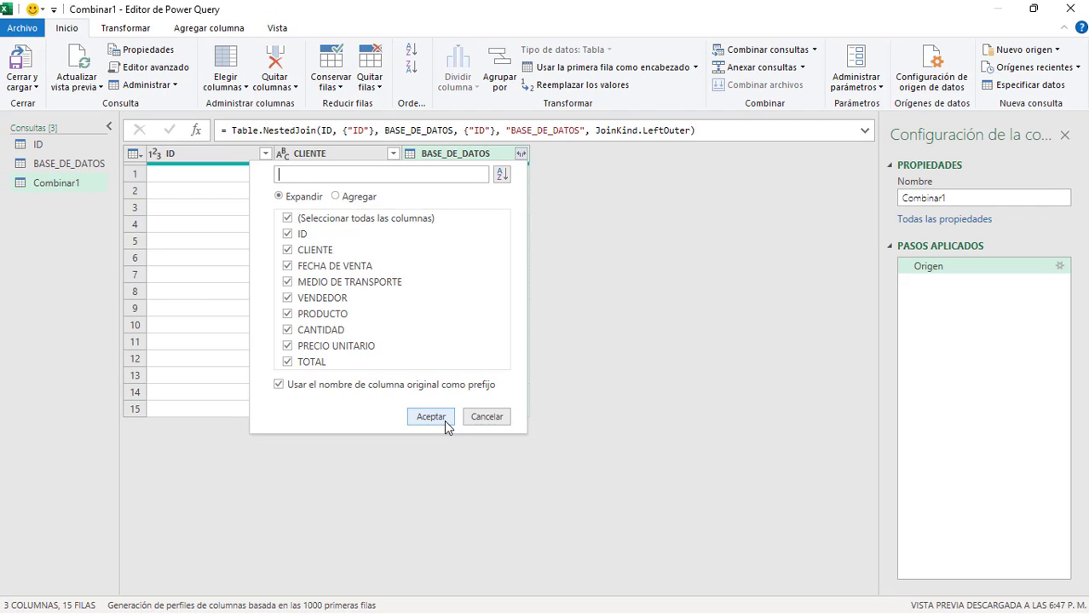
pyautogui.click(444, 419)
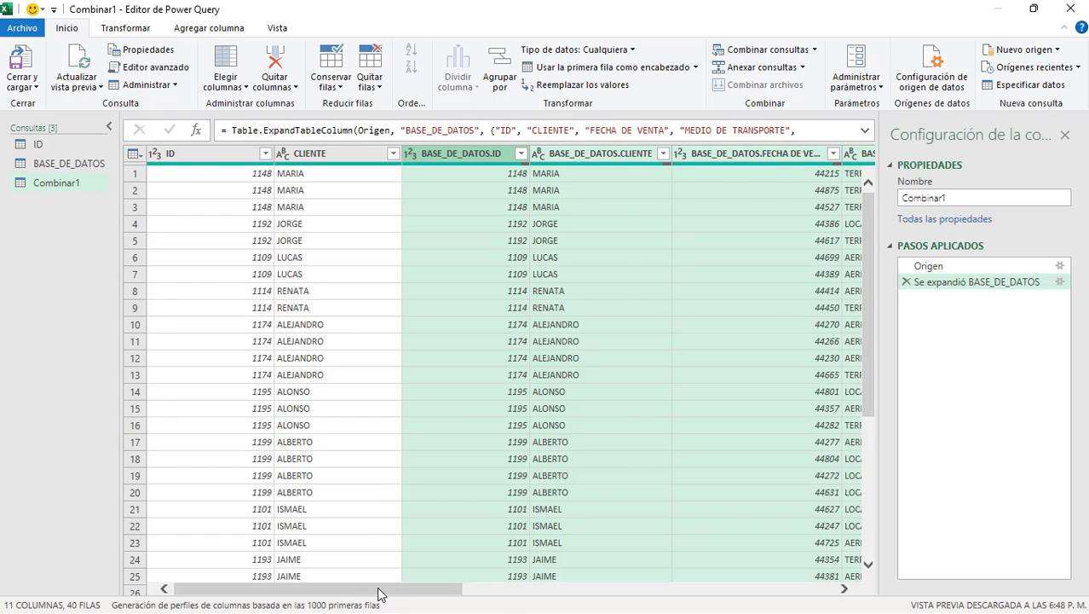
# - Review the expanded merge, comparing the ID list's columns with the BASE_DE_DATOS columns down to the last rows
pyautogui.moveTo(377, 591); pyautogui.dragTo(304, 604)
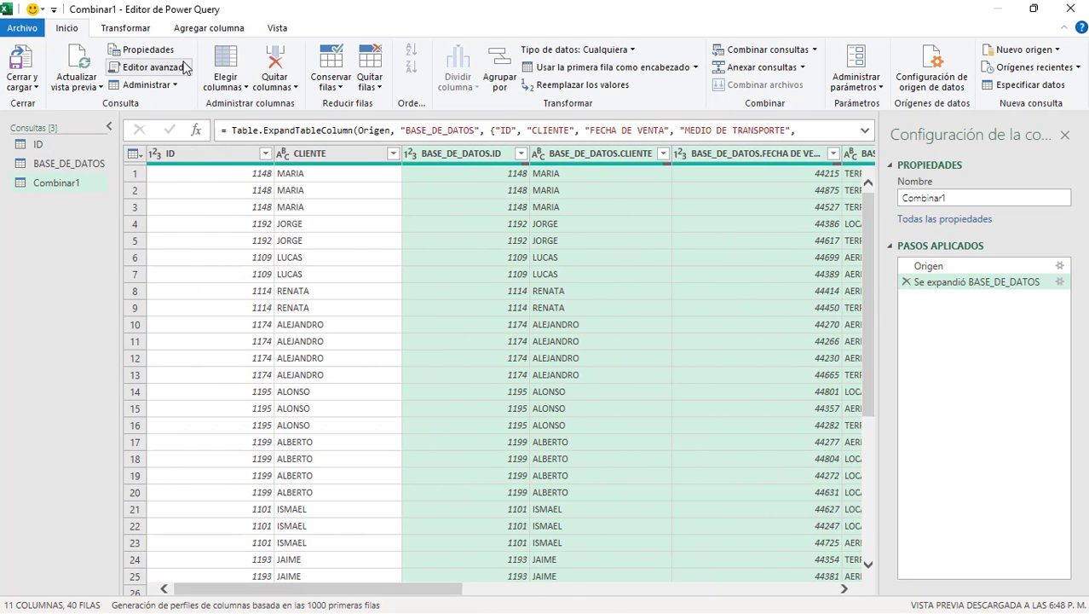
pyautogui.click(201, 153)
pyautogui.click(311, 154)
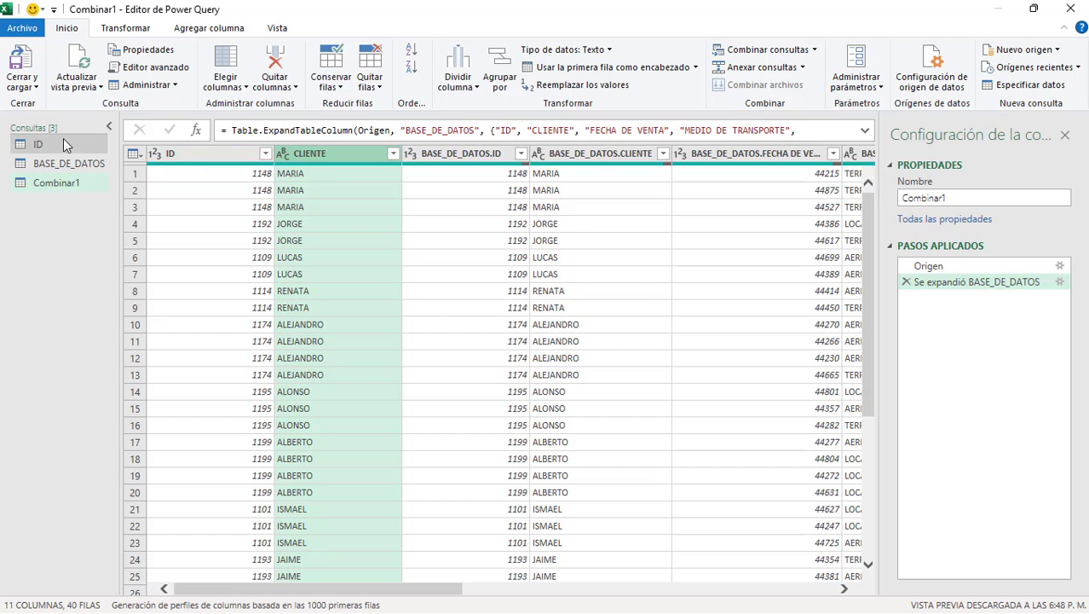
pyautogui.click(188, 158)
pyautogui.click(314, 158)
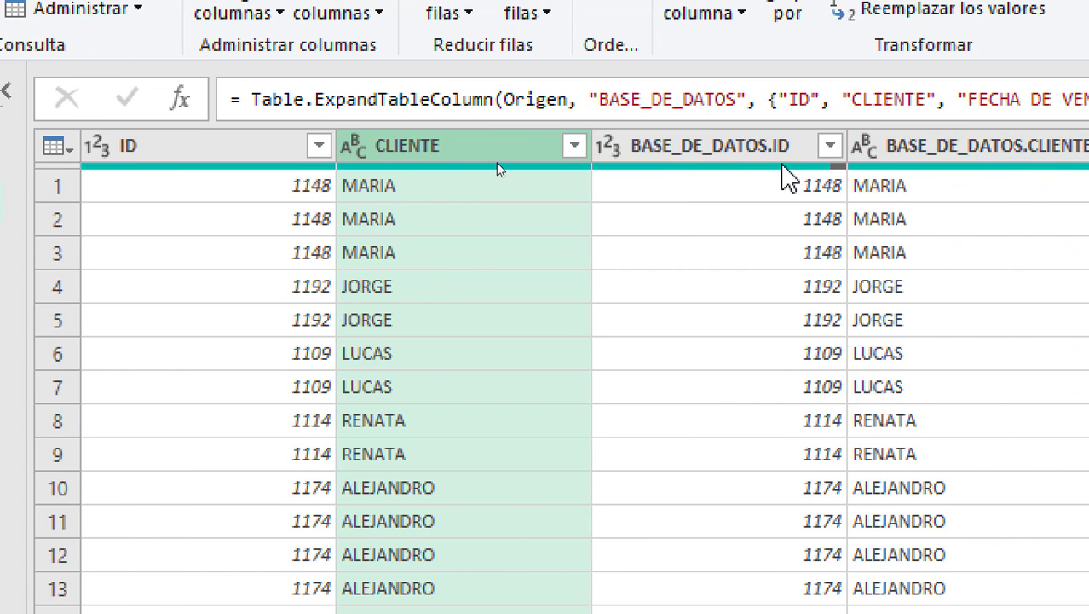
pyautogui.moveTo(782, 166)
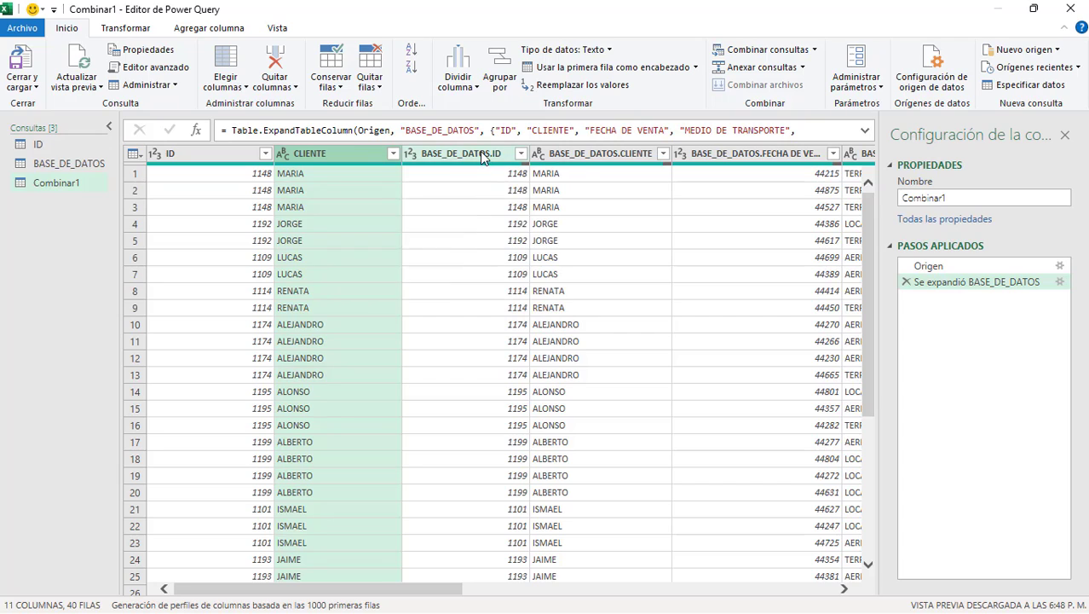
pyautogui.click(480, 152)
pyautogui.click(571, 153)
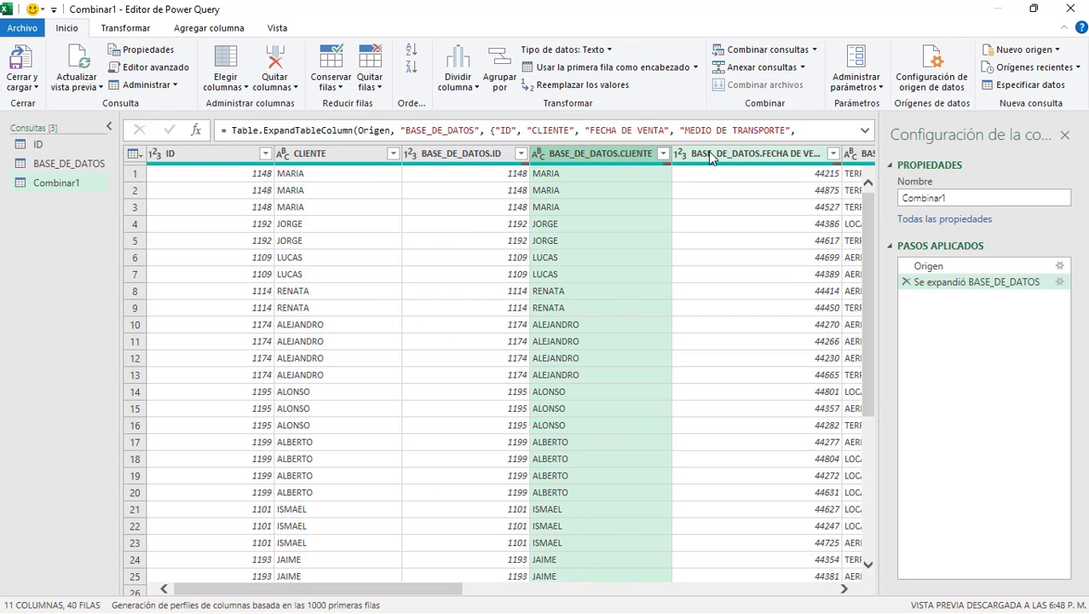
pyautogui.click(710, 153)
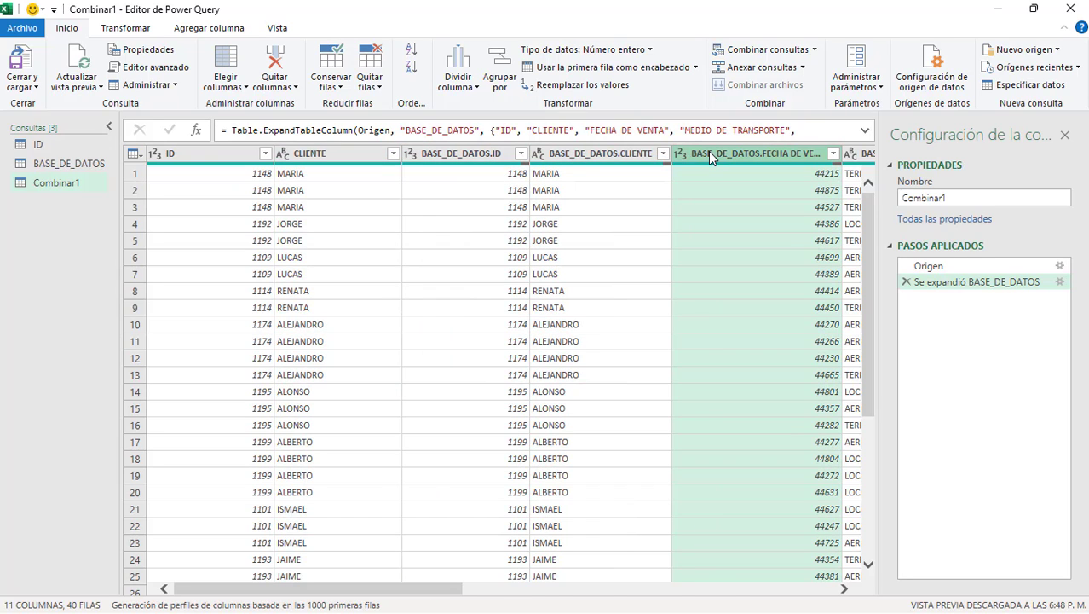
pyautogui.click(463, 154)
pyautogui.click(575, 154)
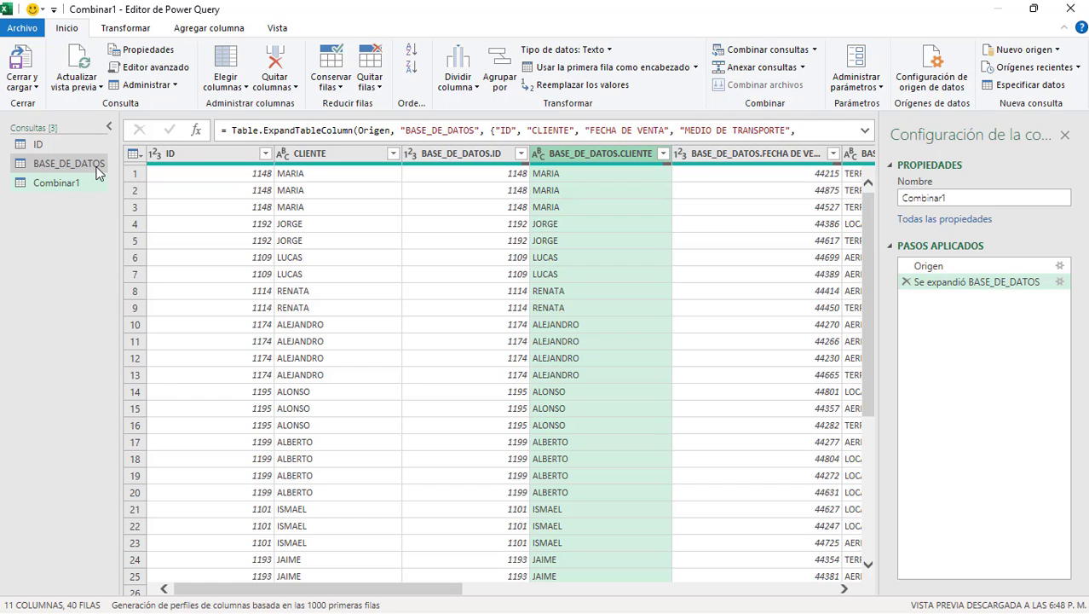
pyautogui.moveTo(398, 588)
pyautogui.mouseDown()
pyautogui.moveTo(457, 589)
pyautogui.moveTo(398, 589)
pyautogui.mouseUp()
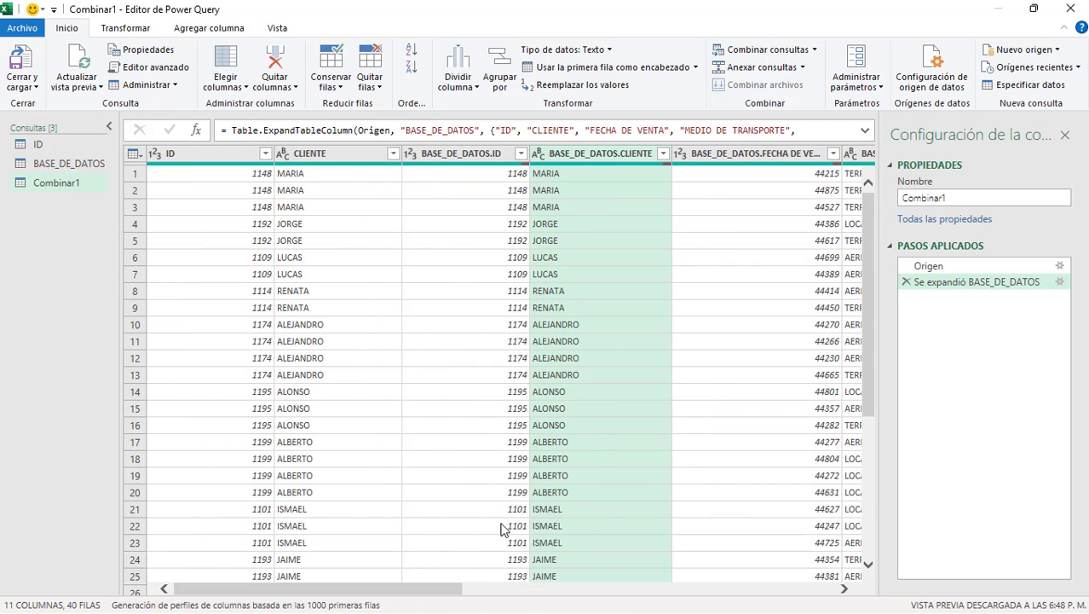
pyautogui.moveTo(869, 228); pyautogui.dragTo(872, 424)
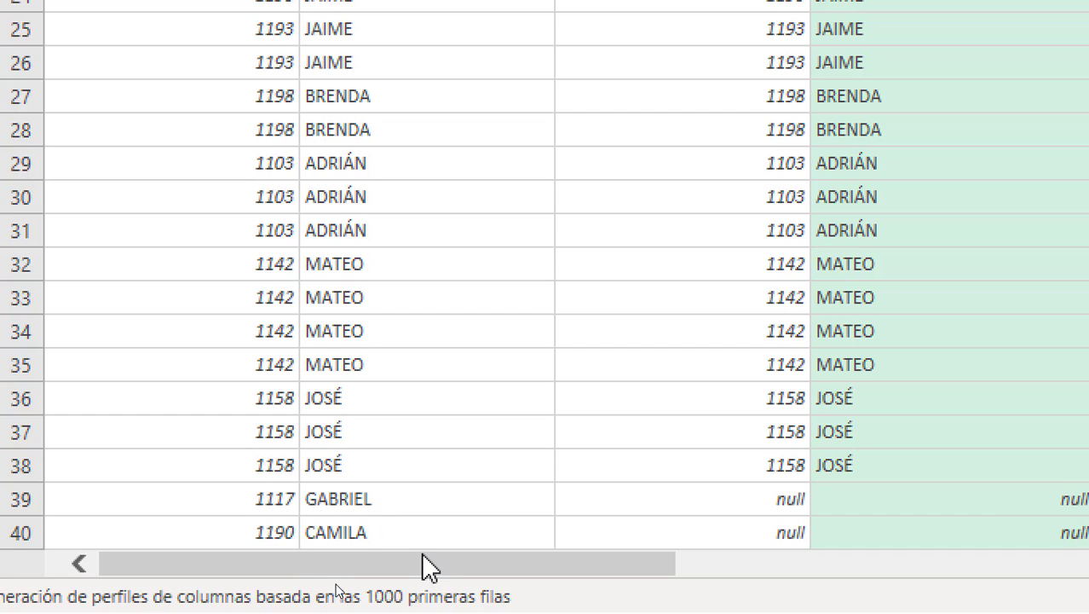
pyautogui.moveTo(426, 564); pyautogui.dragTo(191, 550)
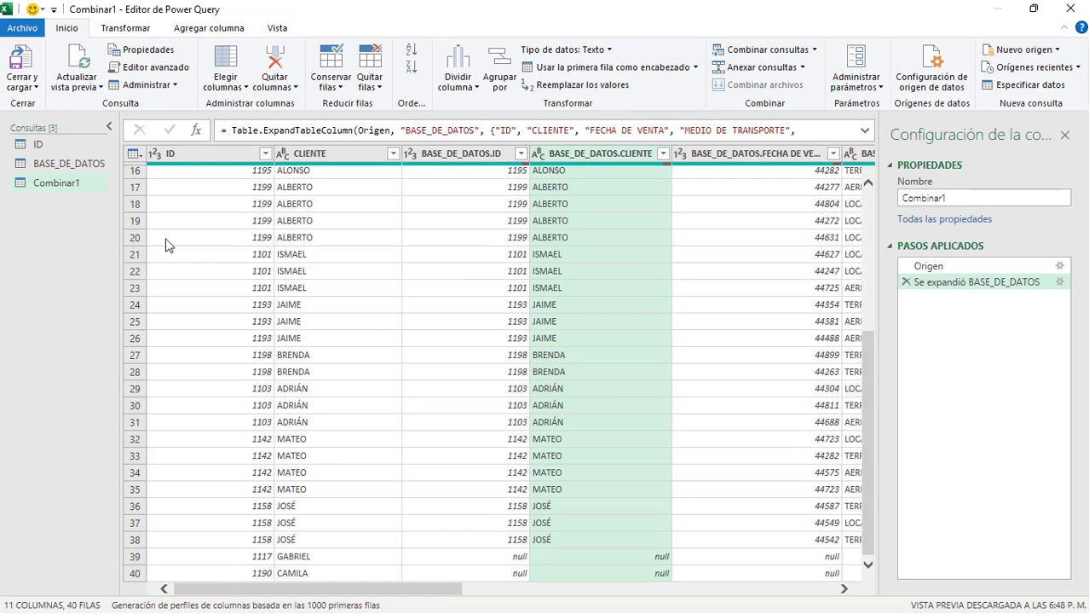
# - Rename the Combinar1 query as CRUCE DE DATOS, and close and load the queries to the workbook
pyautogui.click(66, 182)
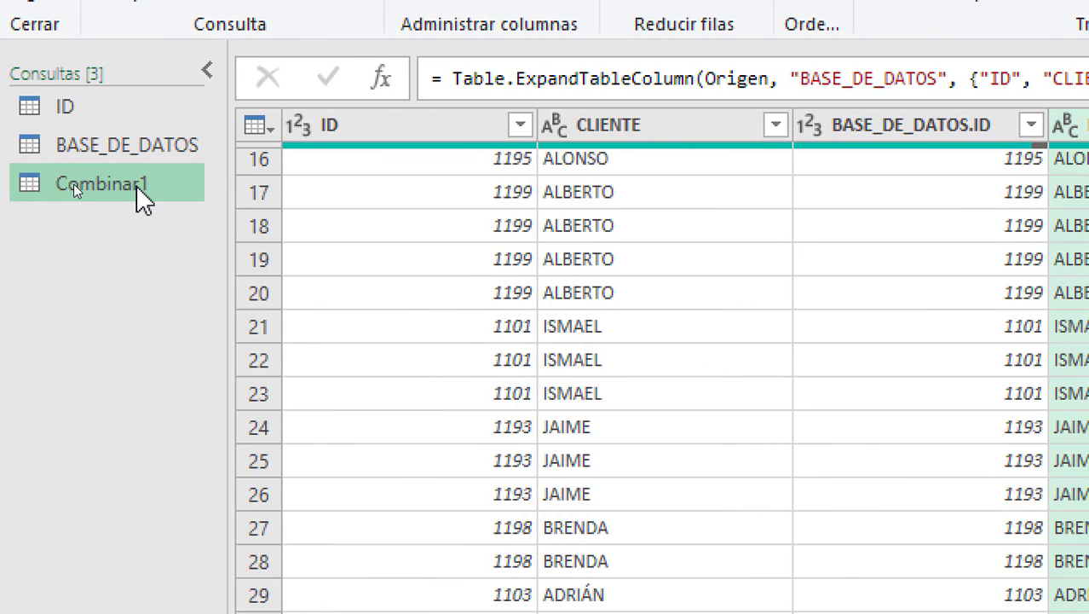
pyautogui.rightClick(136, 188)
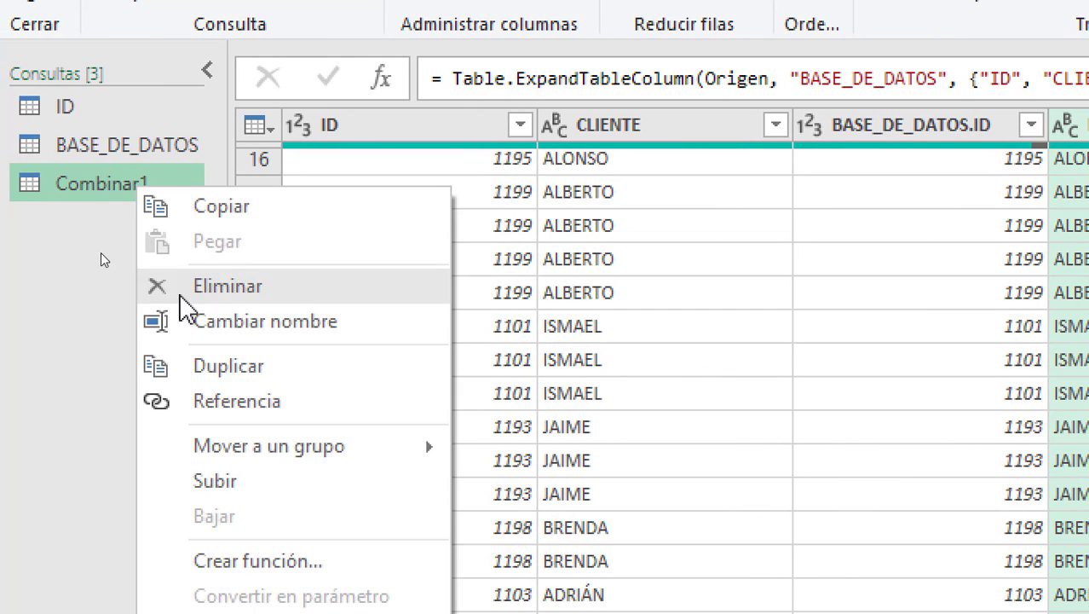
pyautogui.click(285, 321)
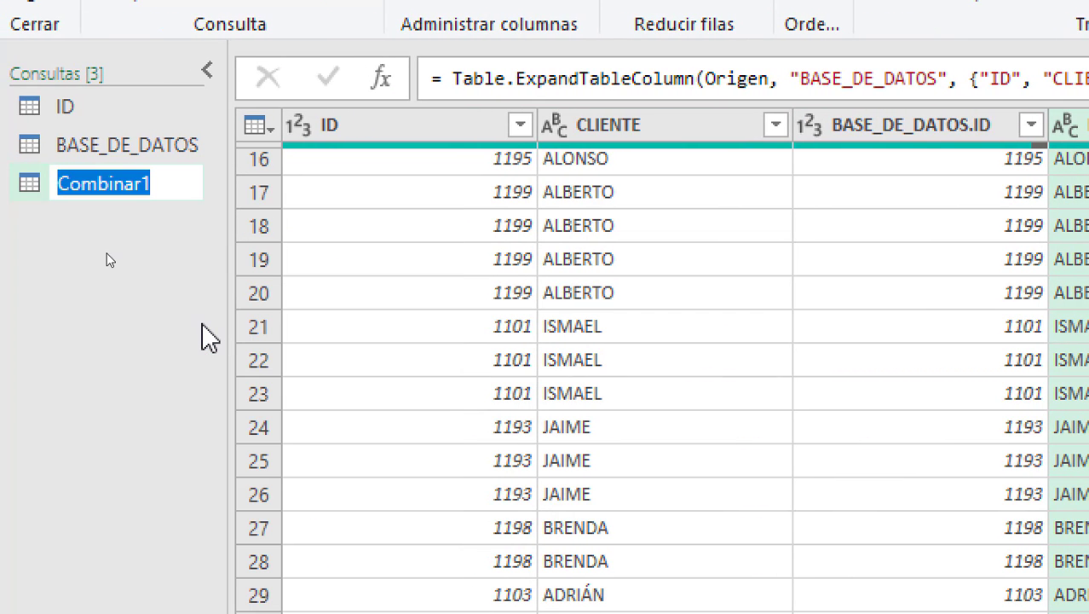
pyautogui.write('CRUCE ')
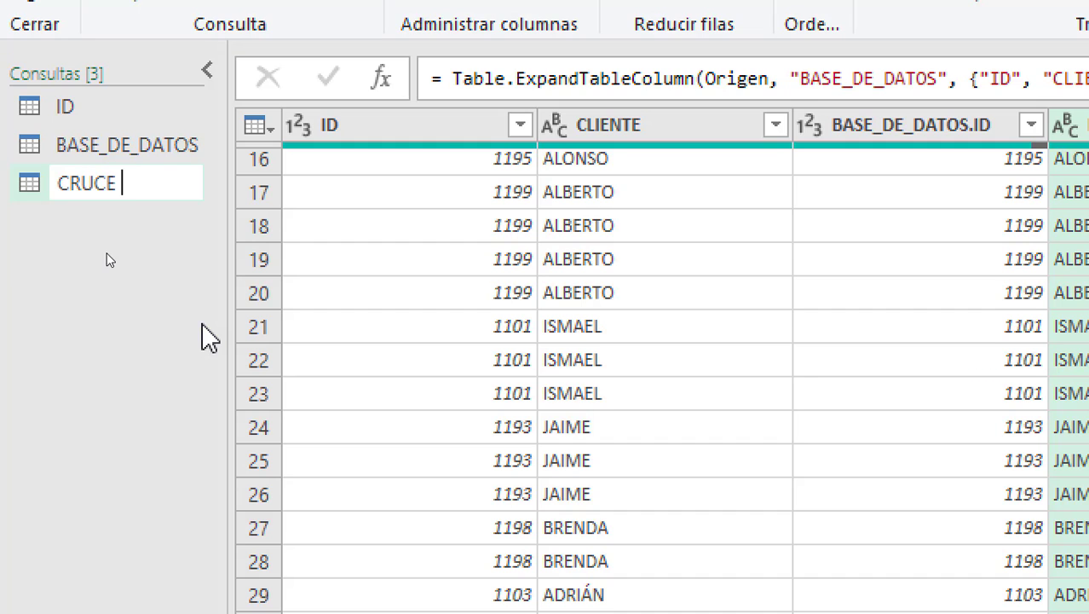
pyautogui.write('DE DATOS')
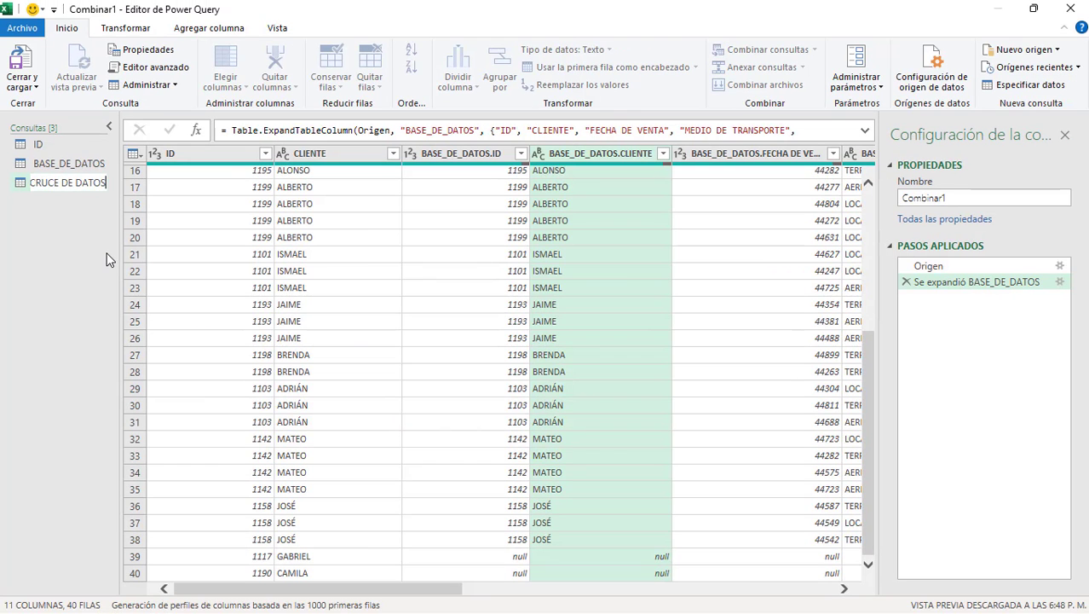
pyautogui.press('Return')
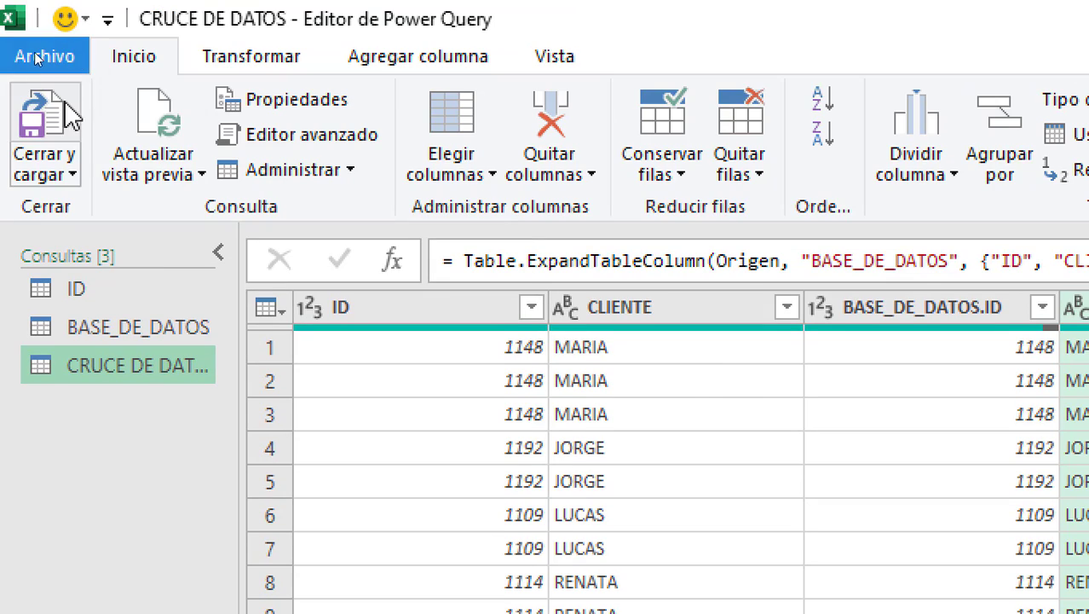
pyautogui.click(72, 175)
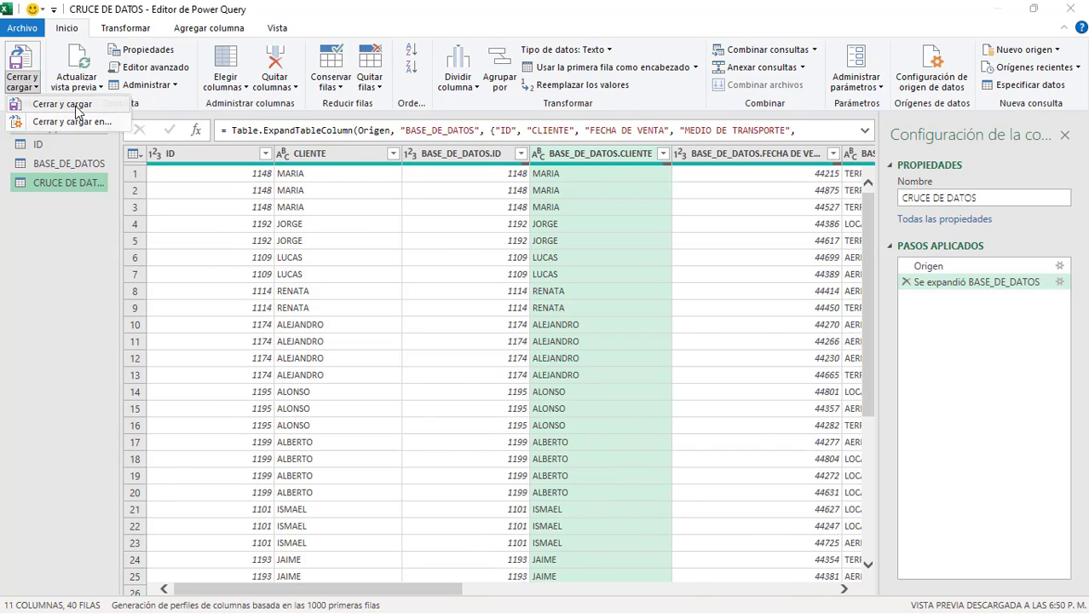
pyautogui.click(76, 112)
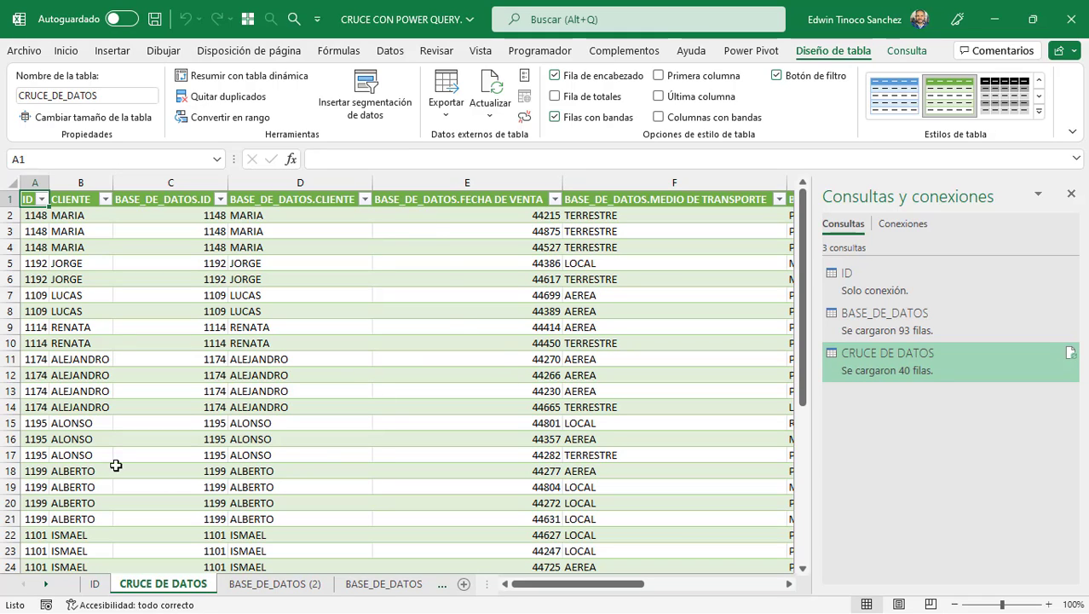
# - Compare the loaded CRUCE DE DATOS sheet with the ID and BASE_DE_DATOS sheets, and examine its rows 40 and 41
pyautogui.click(124, 342)
pyautogui.moveTo(537, 583); pyautogui.dragTo(302, 606)
pyautogui.click(93, 583)
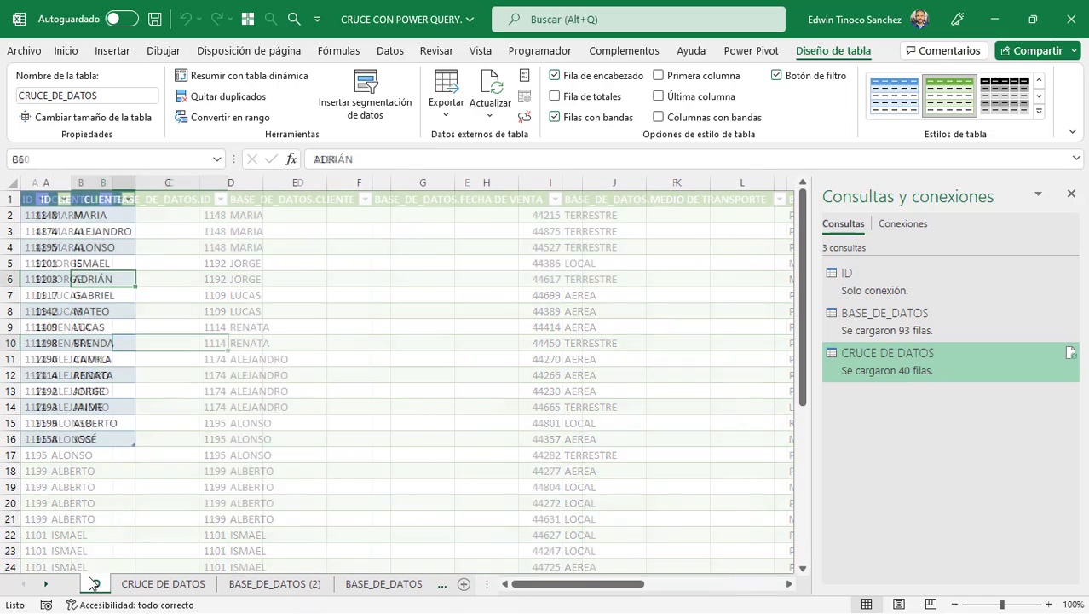
pyautogui.click(381, 584)
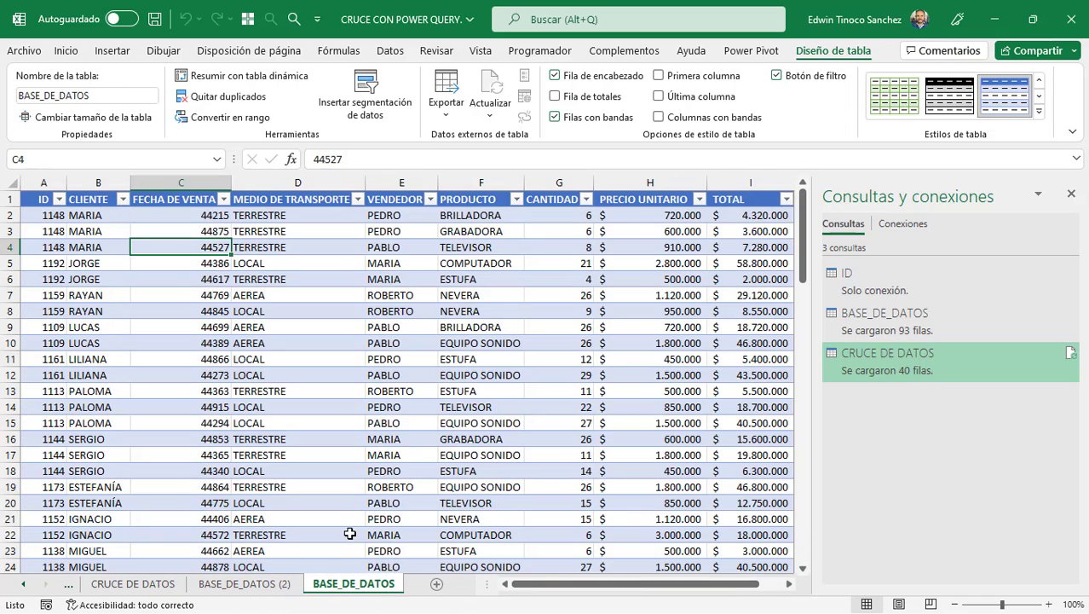
pyautogui.click(161, 587)
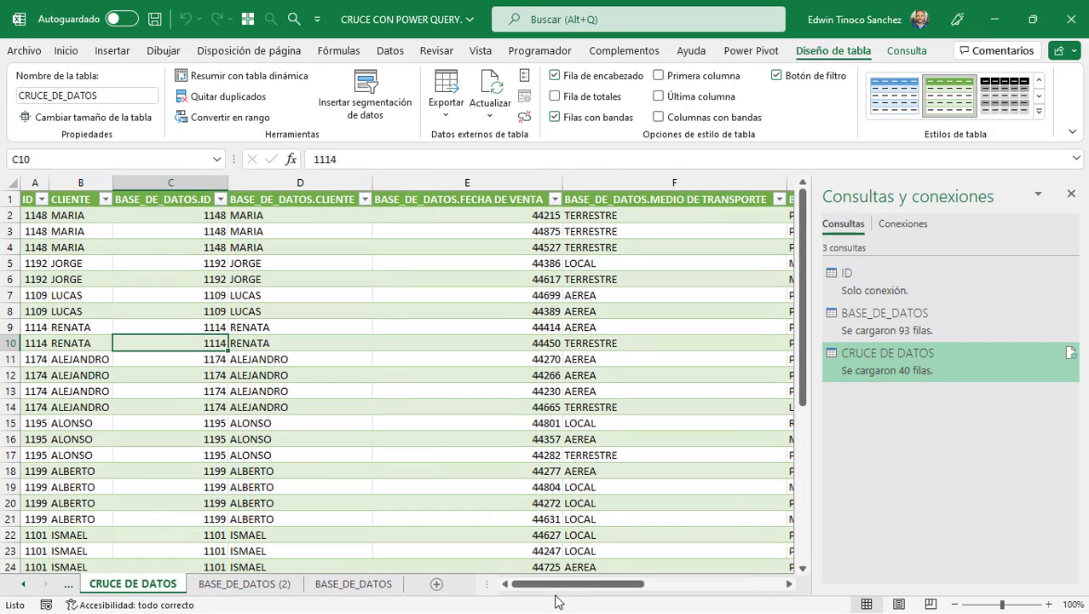
pyautogui.moveTo(564, 585)
pyautogui.mouseDown()
pyautogui.moveTo(726, 585)
pyautogui.moveTo(579, 586)
pyautogui.mouseUp()
pyautogui.scroll(-10, 391, 439)
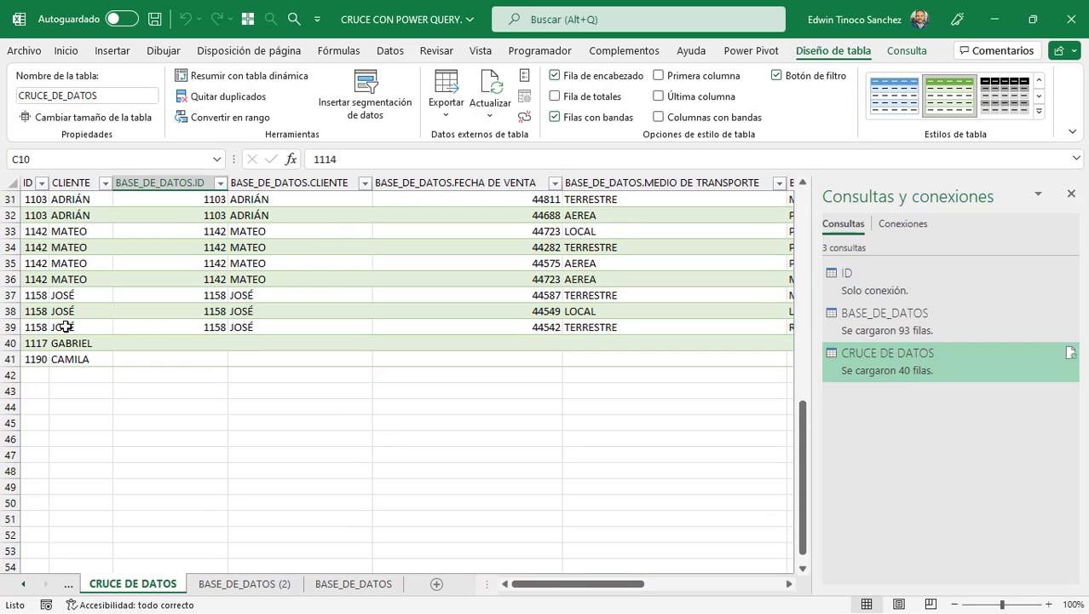
pyautogui.moveTo(19, 342); pyautogui.dragTo(19, 359)
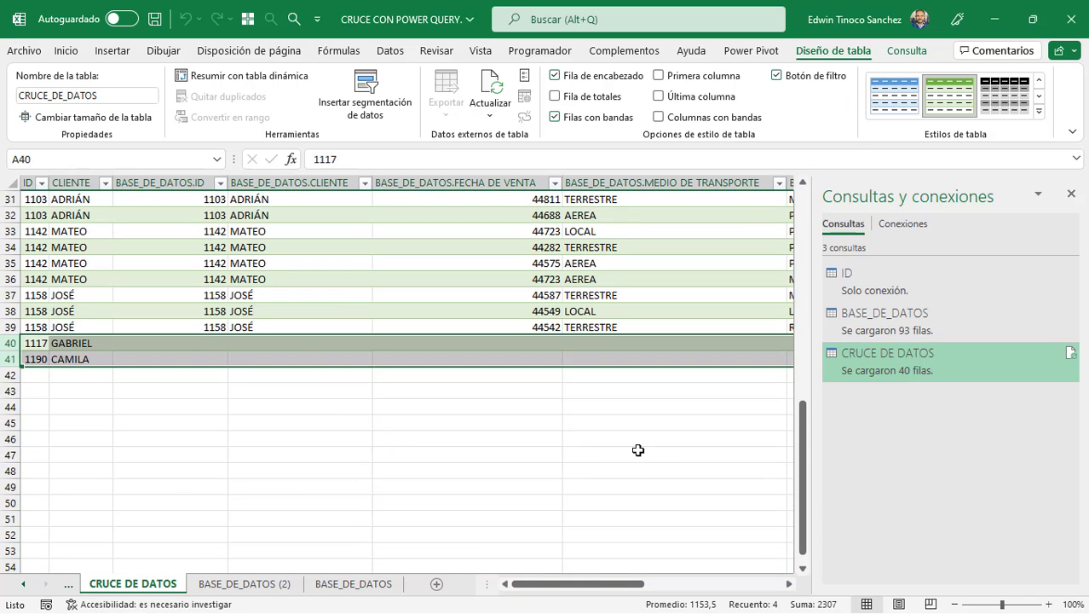
pyautogui.scroll(10, 637, 450)
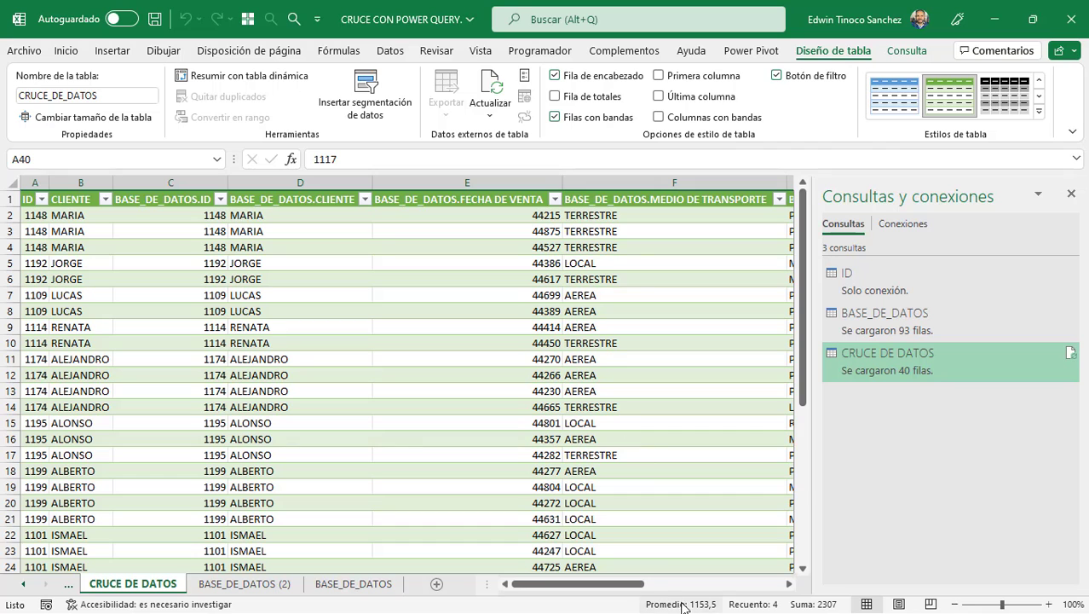
# - Check the last rows of CRUCE DE DATOS, and compare the BASE_DE_DATOS (2) sheet with the original BASE_DE_DATOS sheet
pyautogui.moveTo(629, 583); pyautogui.dragTo(533, 587)
pyautogui.scroll(-11, 467, 384)
pyautogui.click(467, 407)
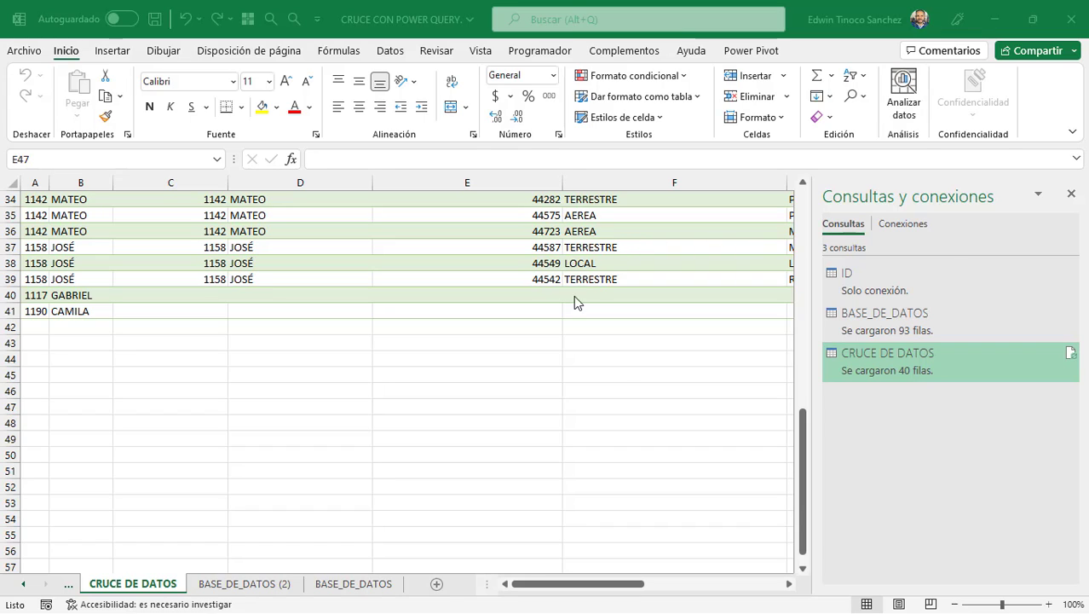
pyautogui.click(213, 582)
pyautogui.click(220, 584)
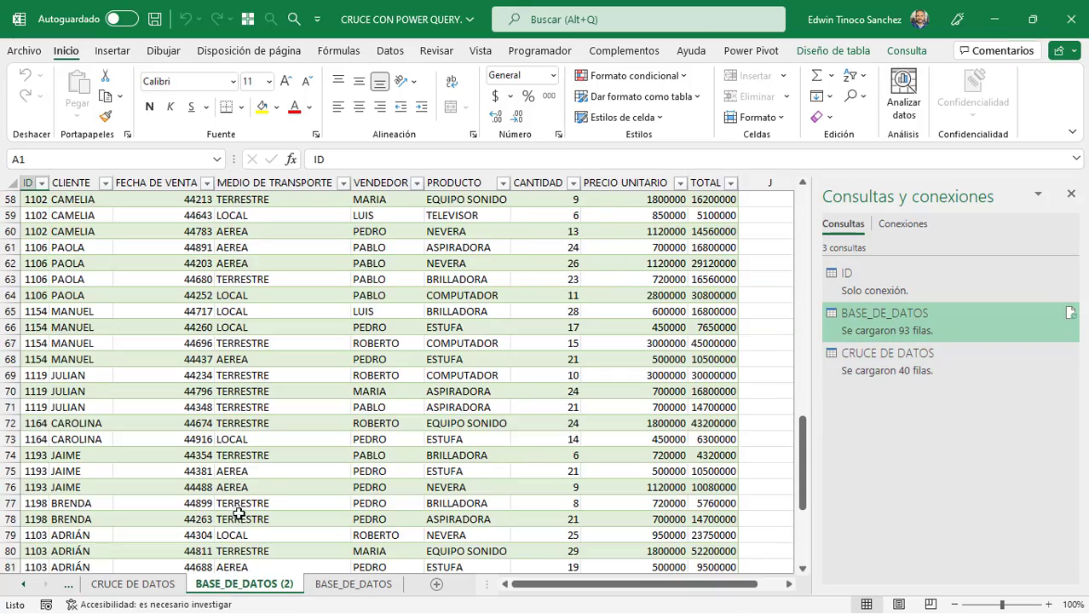
pyautogui.scroll(-7, 241, 498)
pyautogui.scroll(13, 240, 499)
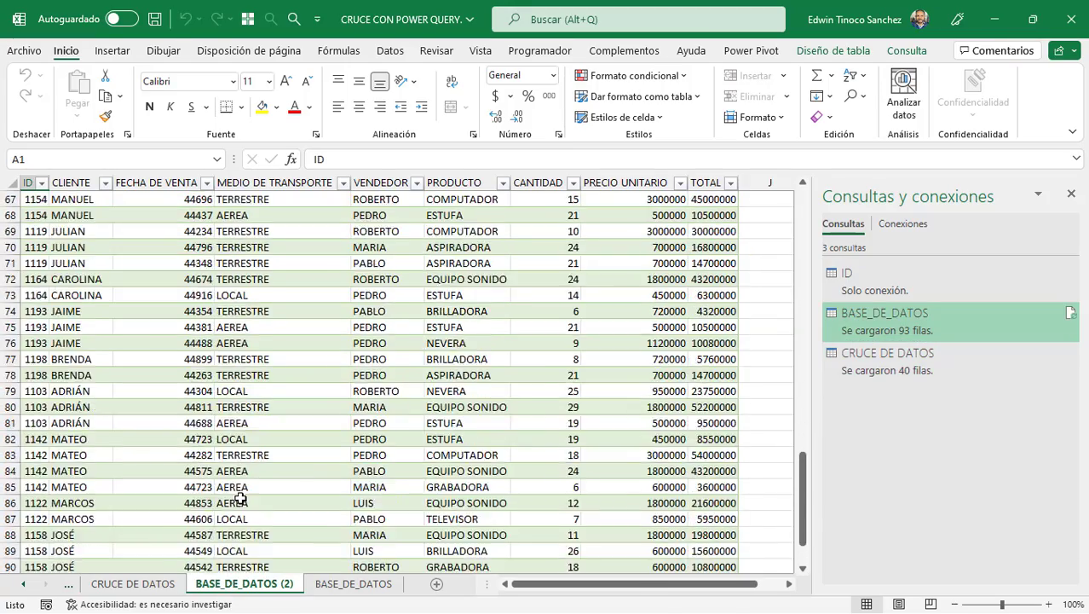
pyautogui.scroll(17, 240, 499)
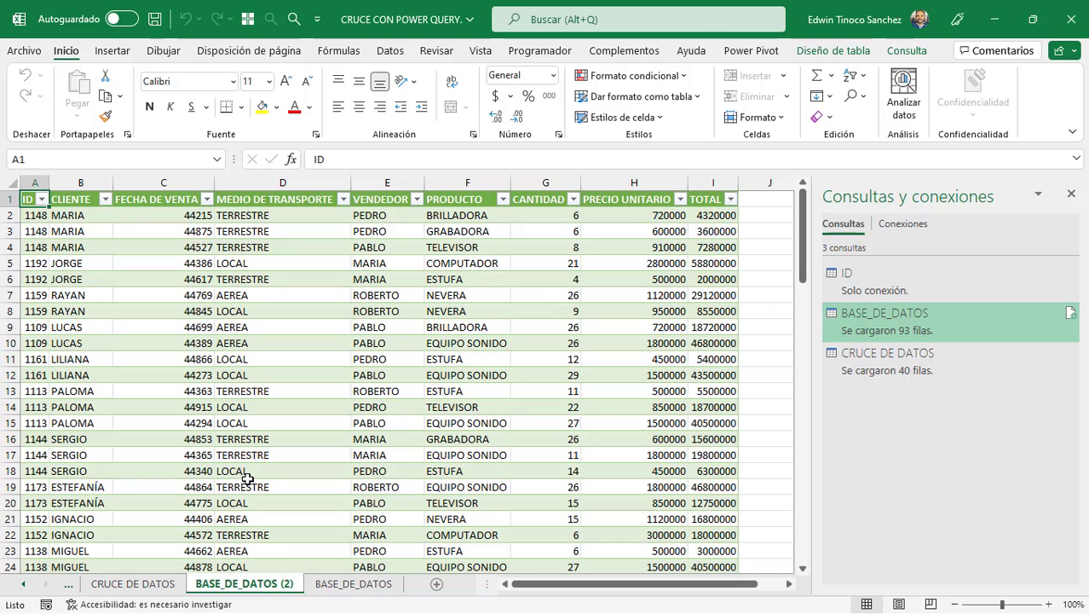
pyautogui.click(353, 583)
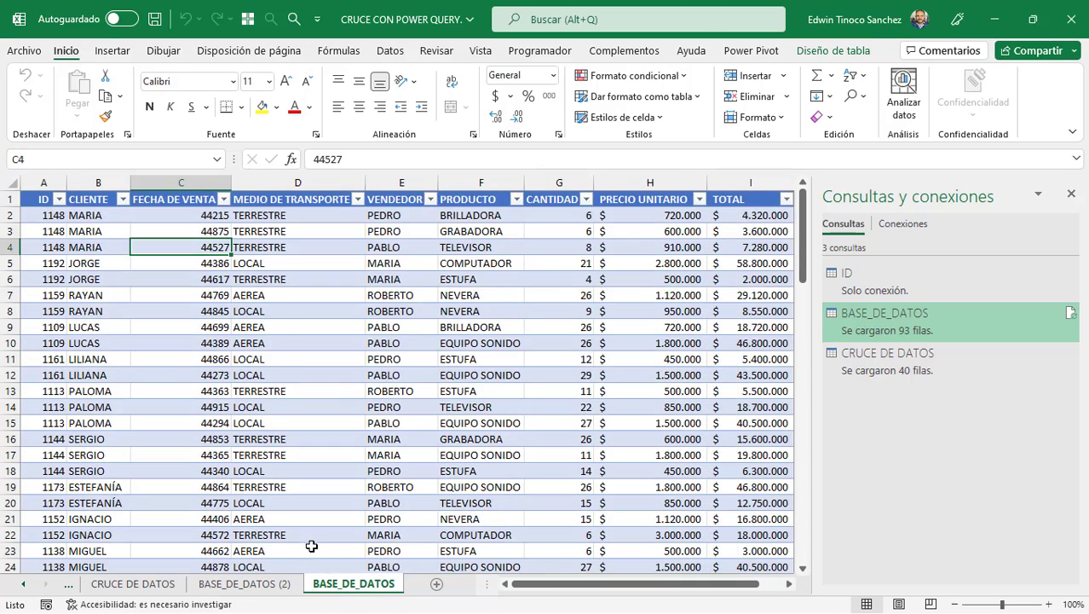
pyautogui.scroll(-10, 308, 546)
pyautogui.click(247, 583)
pyautogui.scroll(-19, 248, 583)
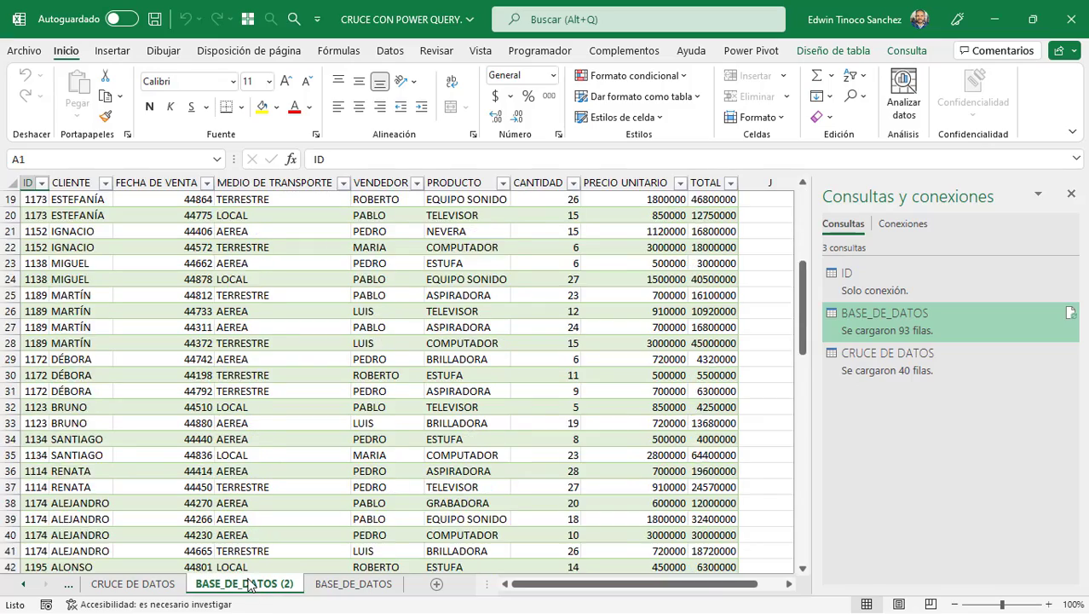
pyautogui.scroll(-6, 239, 567)
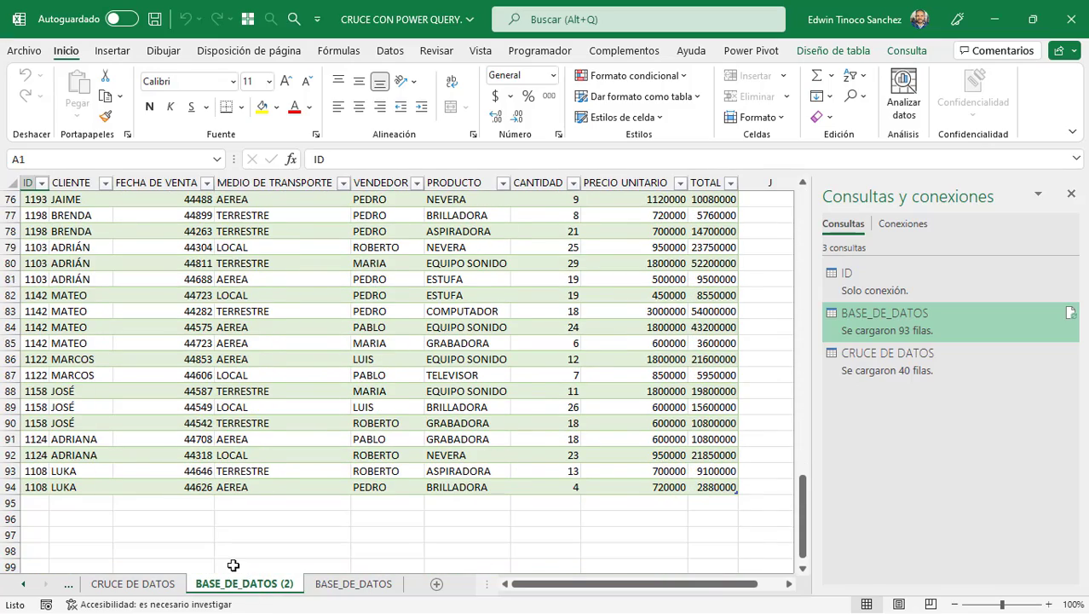
# - Delete the duplicate BASE_DE_DATOS (2) sheet from the workbook
pyautogui.rightClick(238, 583)
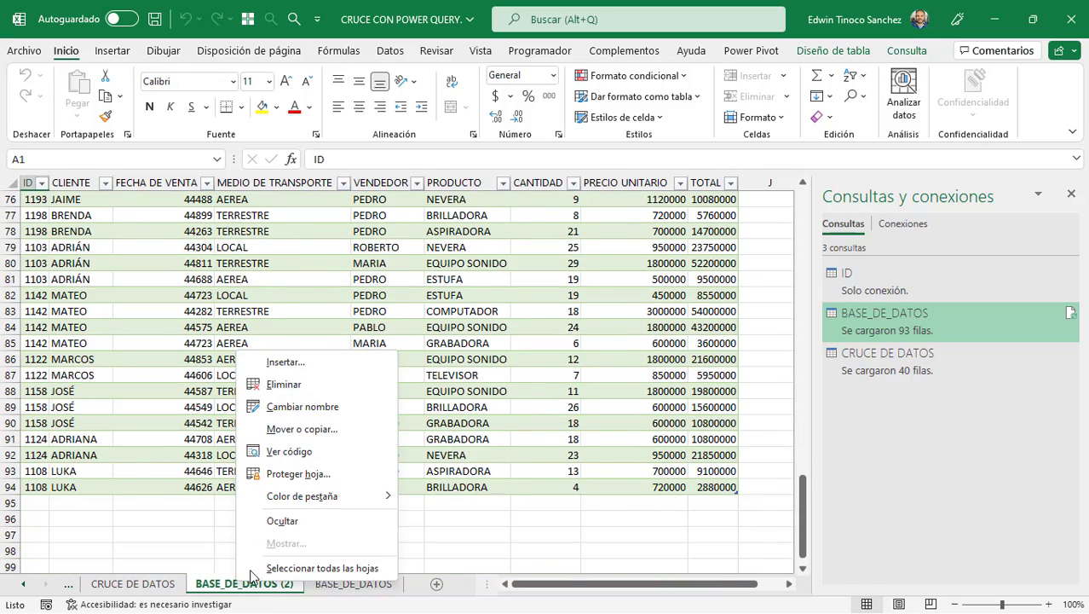
pyautogui.click(274, 386)
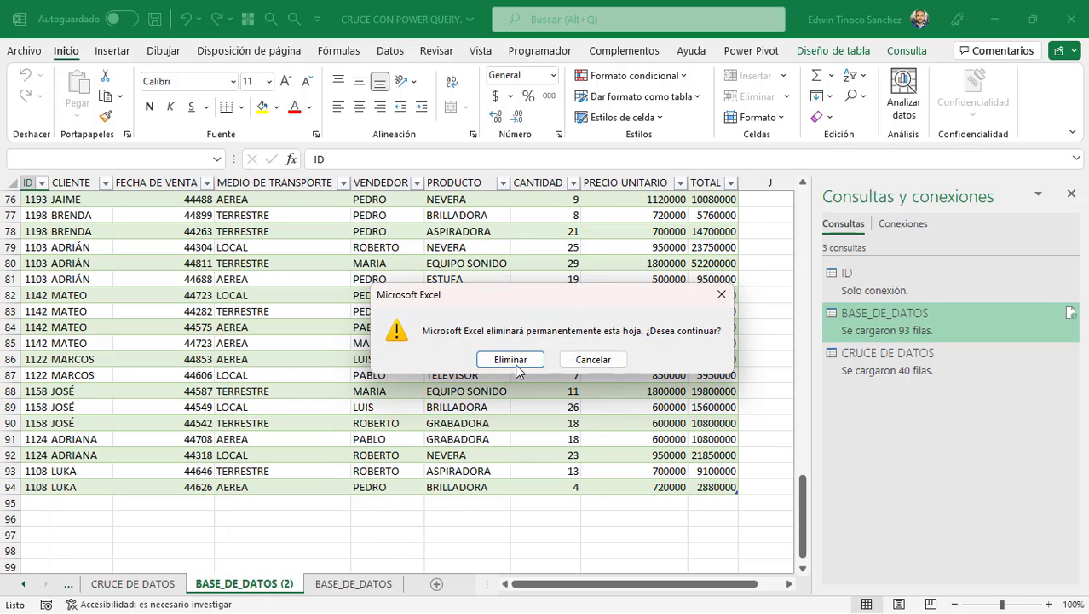
pyautogui.click(502, 361)
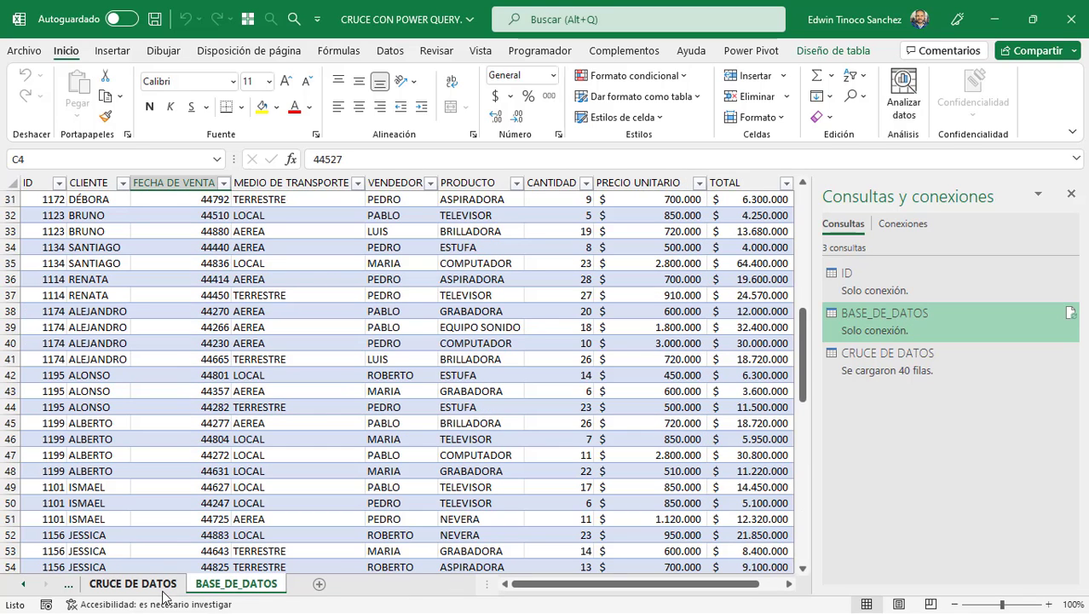
# - Examine the CRUCE DE DATOS sheet's column headers and the BASE_DE_DATOS fields of rows 40 and 41
pyautogui.click(134, 583)
pyautogui.scroll(2, 191, 497)
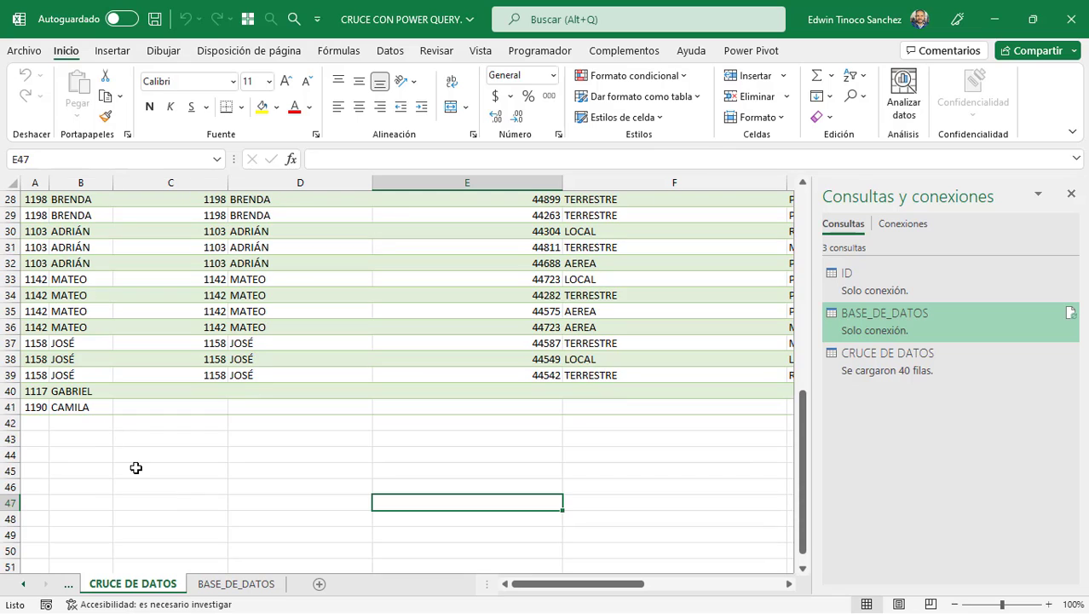
pyautogui.moveTo(9, 390); pyautogui.dragTo(9, 411)
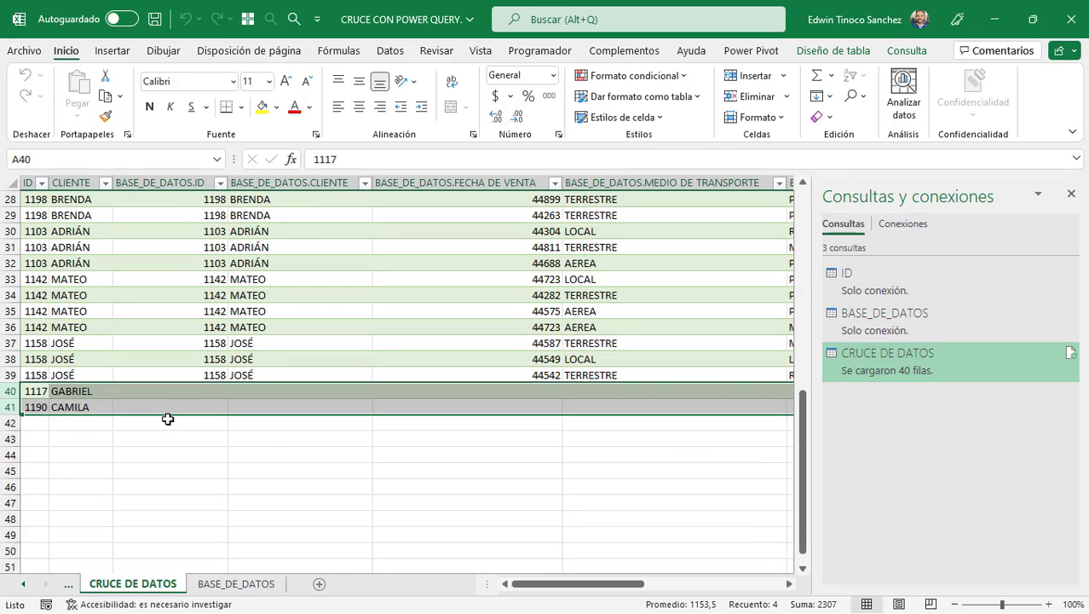
pyautogui.scroll(9, 268, 439)
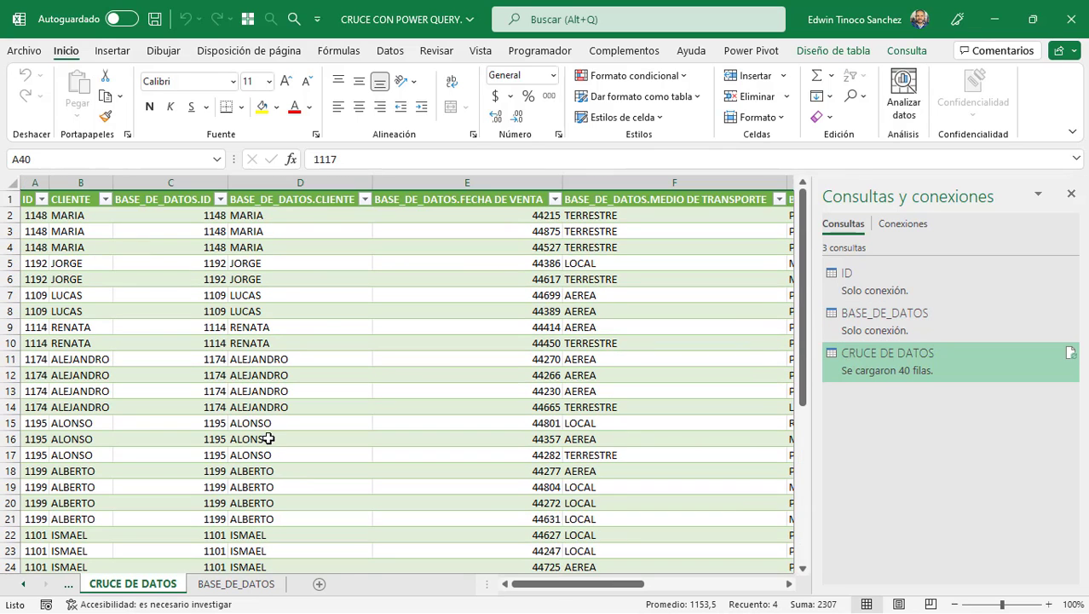
pyautogui.click(294, 202)
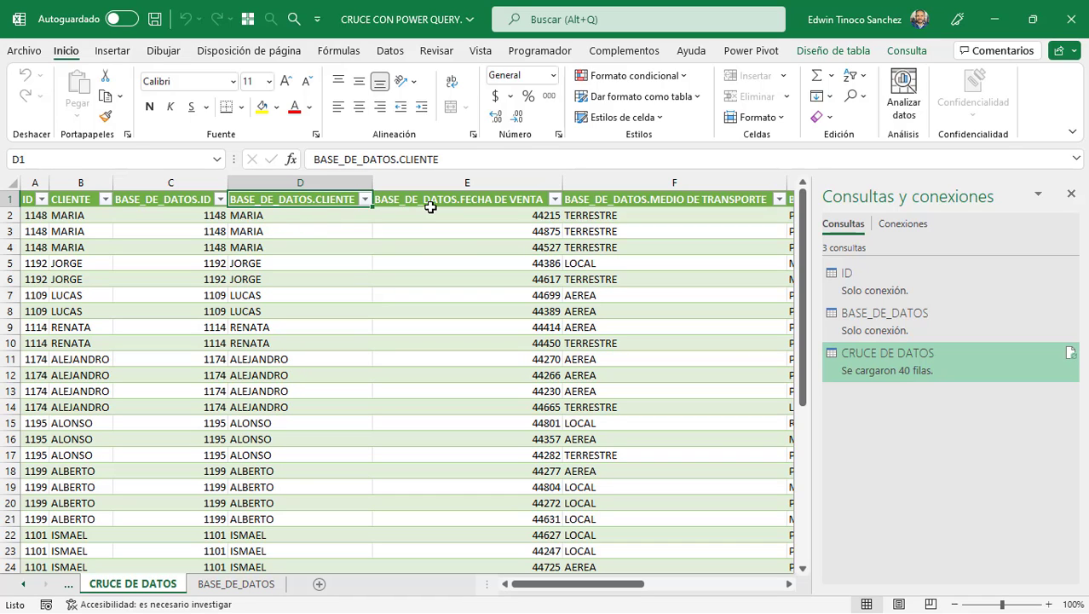
pyautogui.click(429, 199)
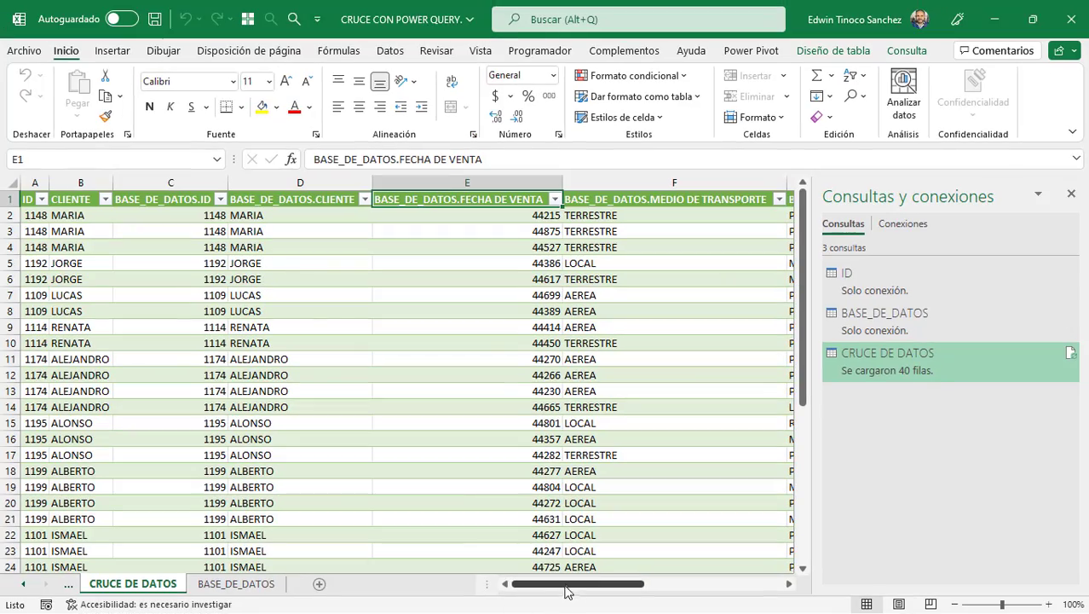
pyautogui.moveTo(567, 585); pyautogui.dragTo(491, 583)
pyautogui.scroll(-10, 68, 377)
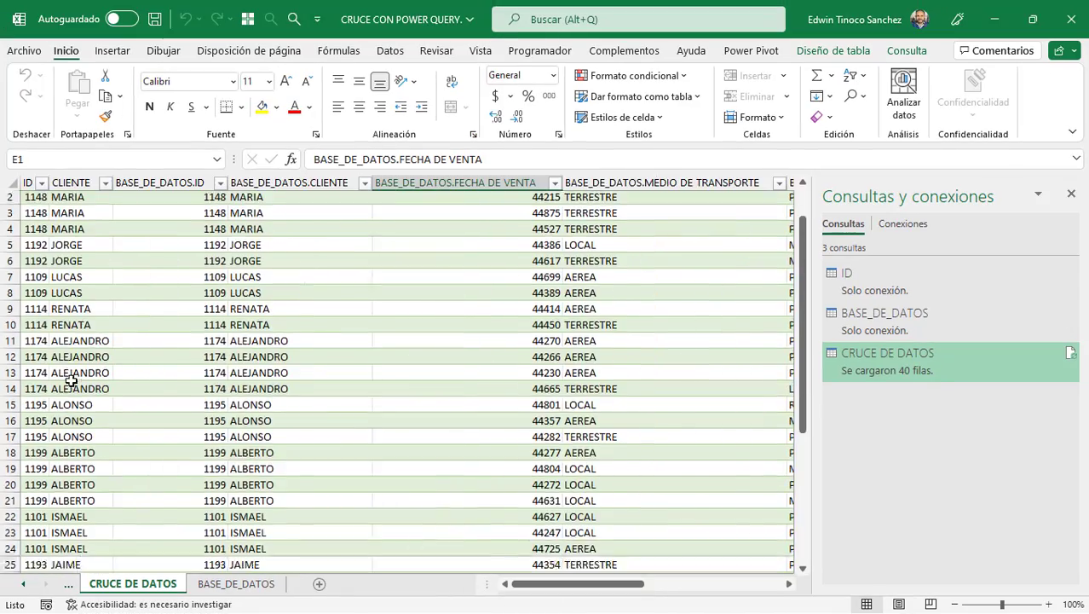
pyautogui.moveTo(4, 295); pyautogui.dragTo(26, 310)
pyautogui.moveTo(207, 294); pyautogui.dragTo(204, 314)
pyautogui.moveTo(297, 294); pyautogui.dragTo(295, 312)
pyautogui.scroll(8, 196, 334)
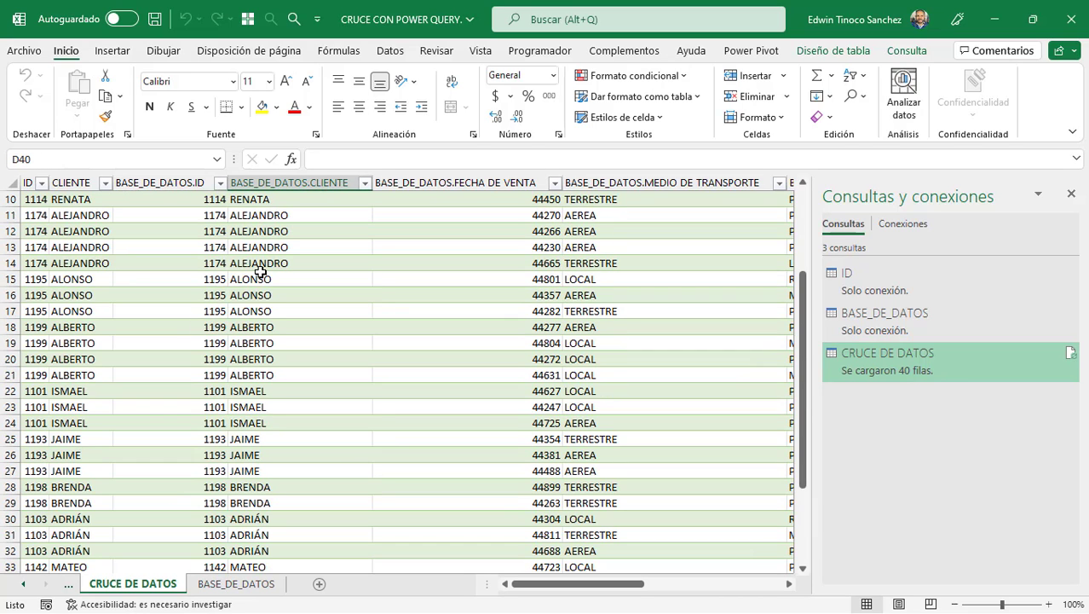
# - Inspect the workbook's defined names in the Name Manager and close it
pyautogui.click(263, 278)
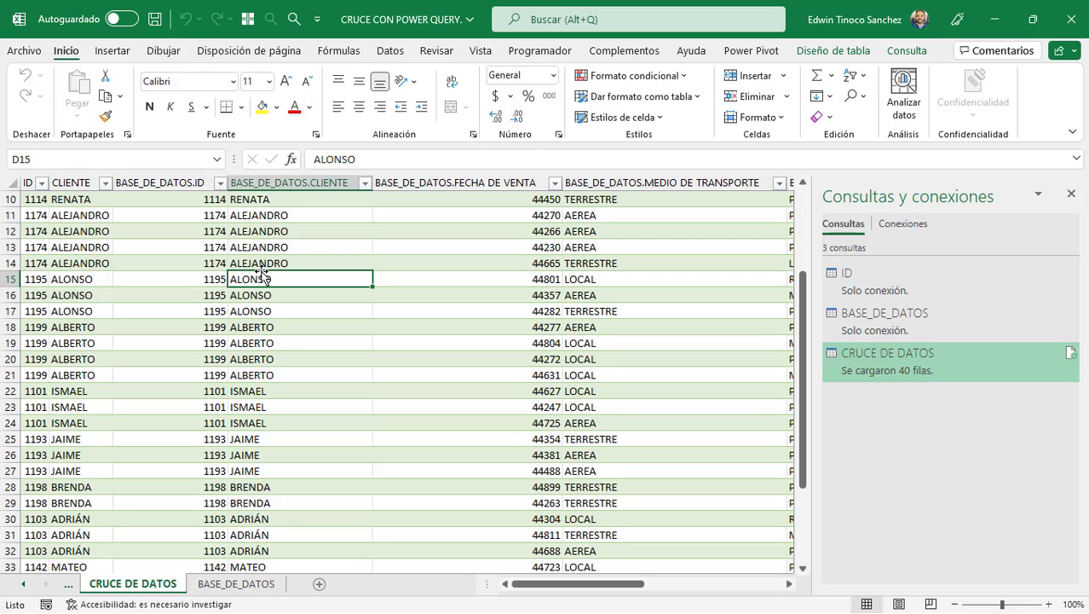
pyautogui.click(418, 245)
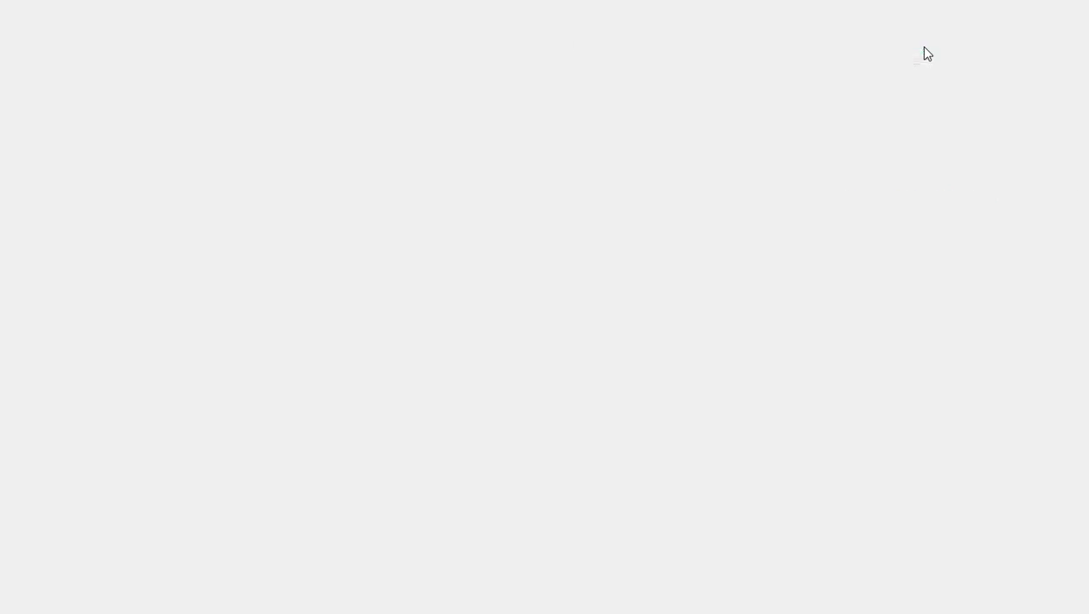
pyautogui.hotkey('ctrl', 'F3')
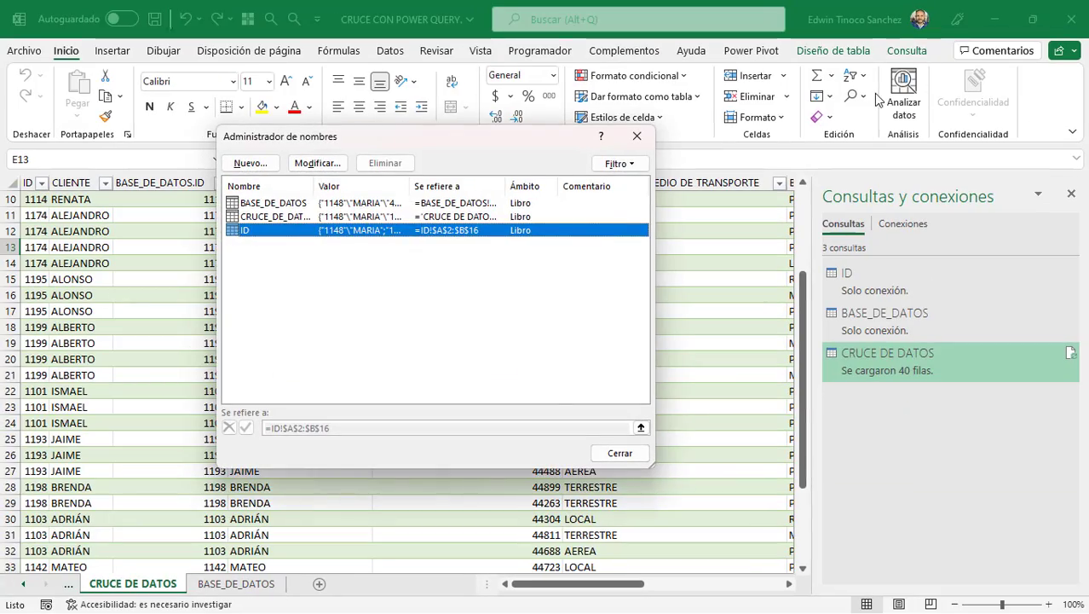
pyautogui.press('Escape')
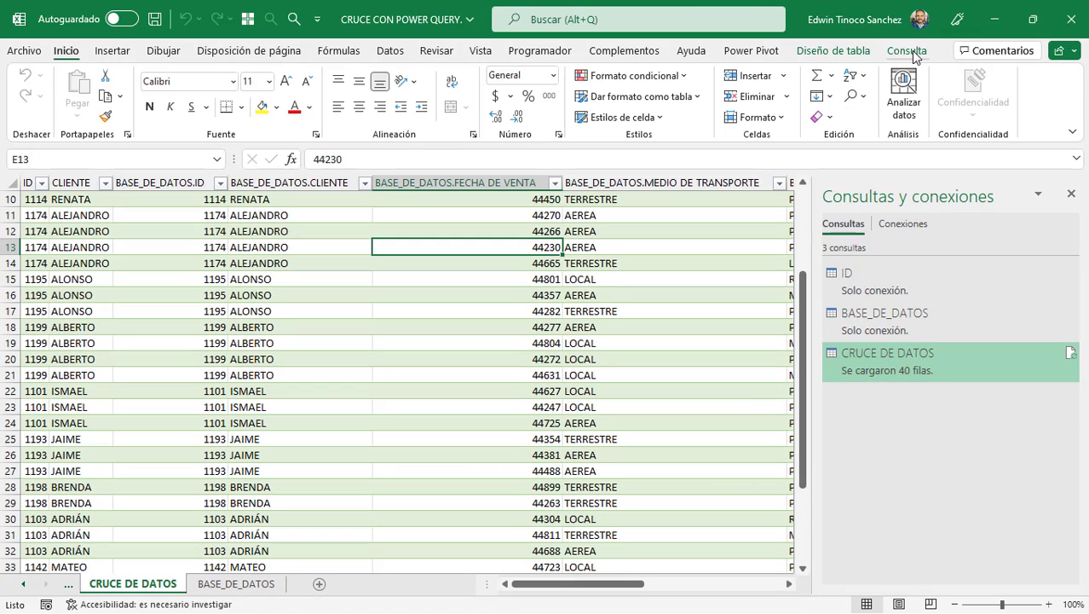
# - Open the CRUCE DE DATOS query in the Power Query editor to view it, and close and load it back to the workbook
pyautogui.click(908, 52)
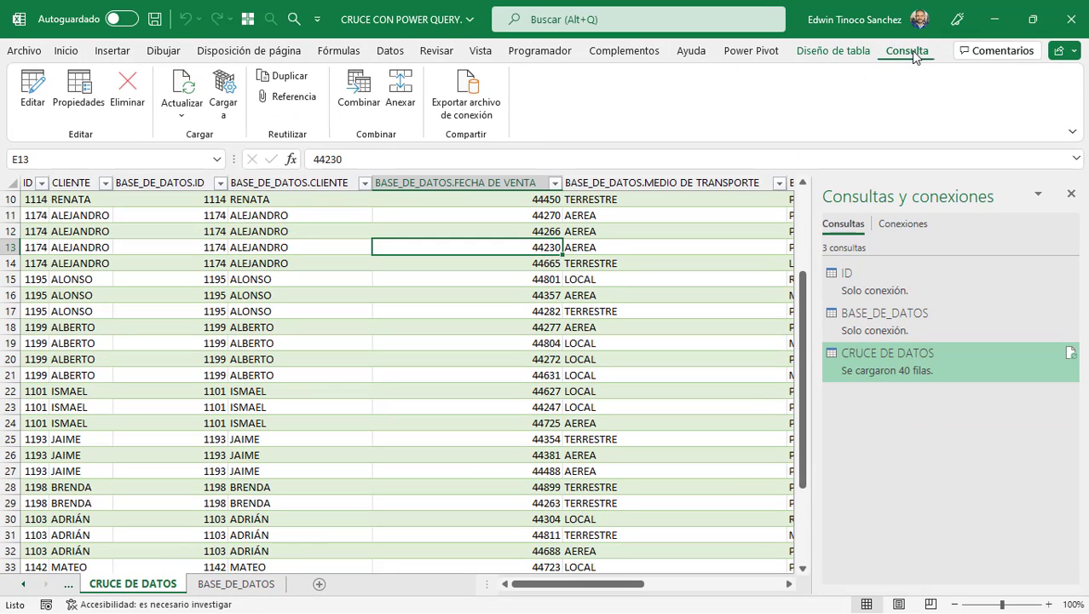
pyautogui.click(34, 90)
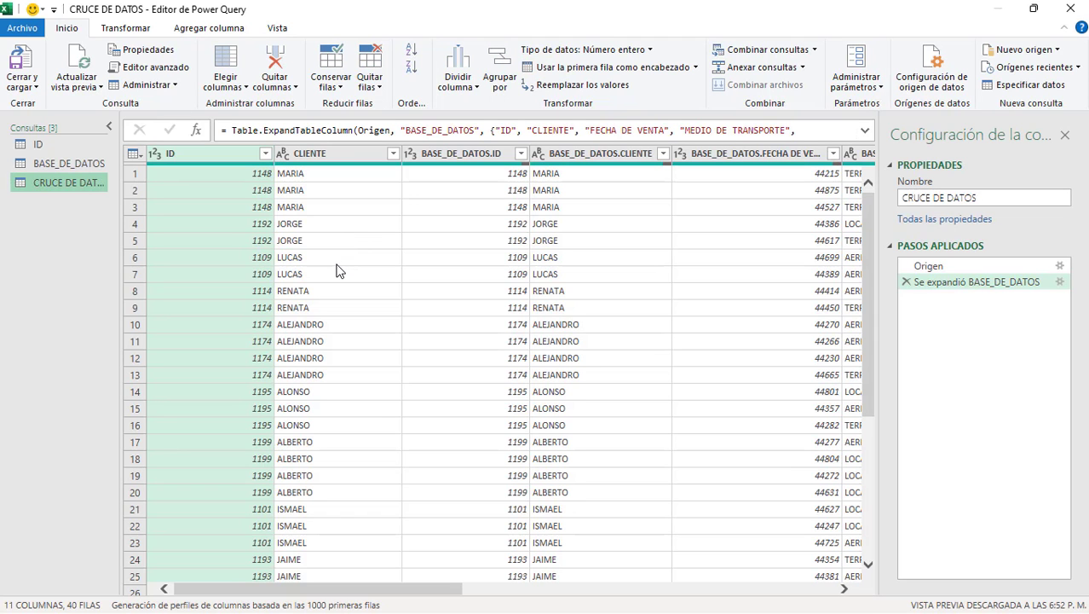
pyautogui.click(21, 85)
pyautogui.click(34, 106)
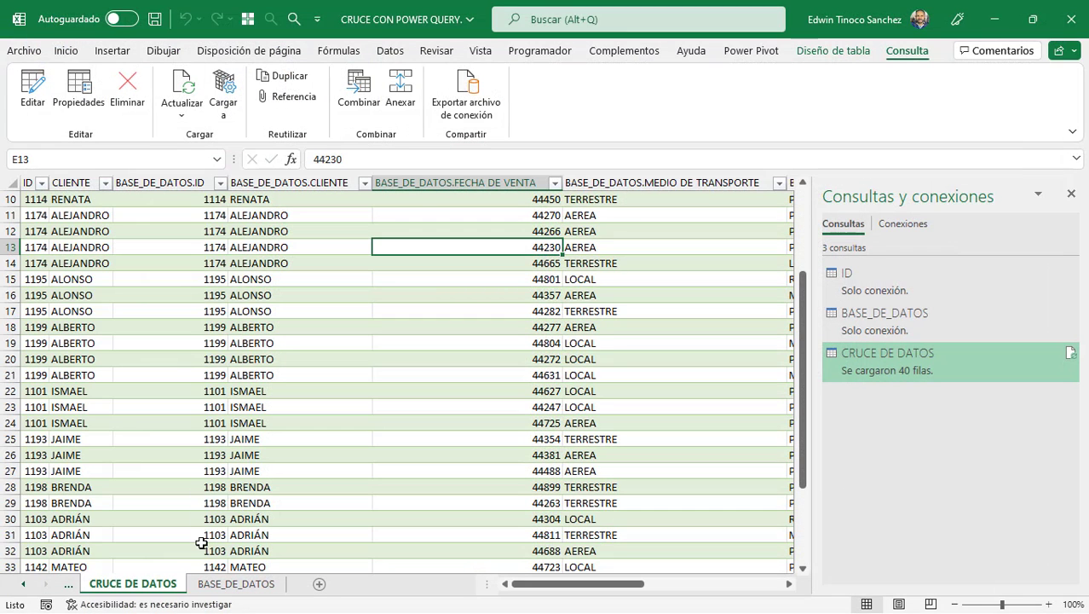
# - Look over the CRUCE DE DATOS table and return to cell A1
pyautogui.click(294, 406)
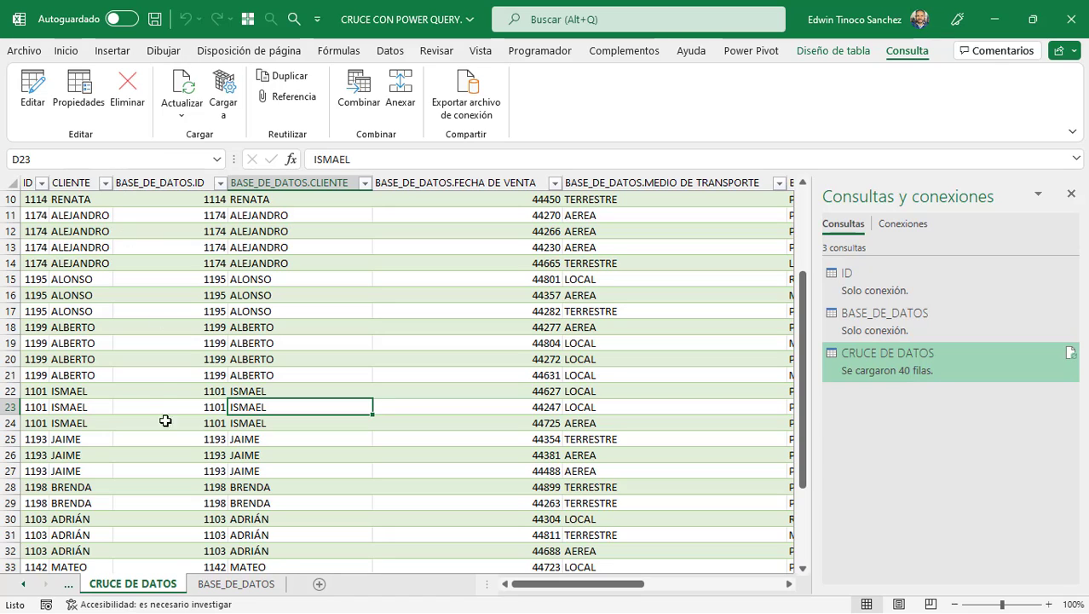
pyautogui.click(78, 263)
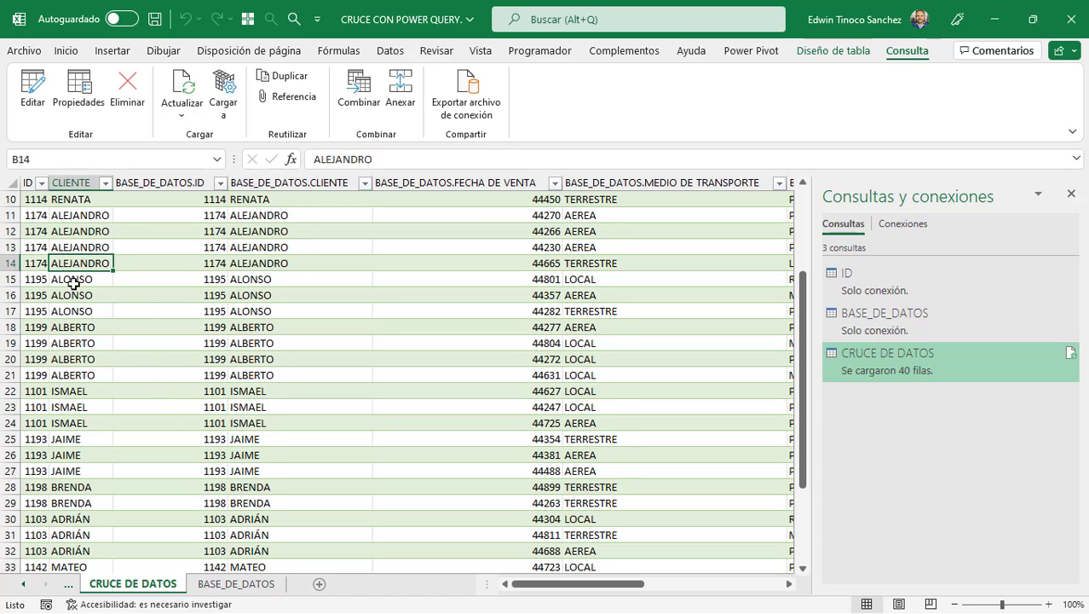
pyautogui.scroll(3, 68, 358)
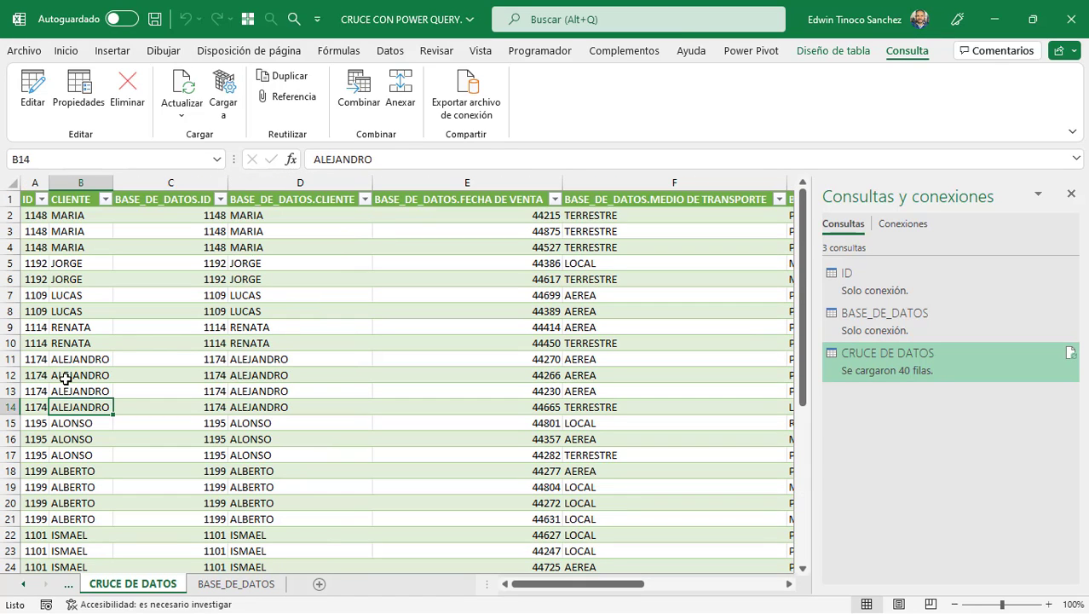
pyautogui.hotkey('ctrl', 'Home')
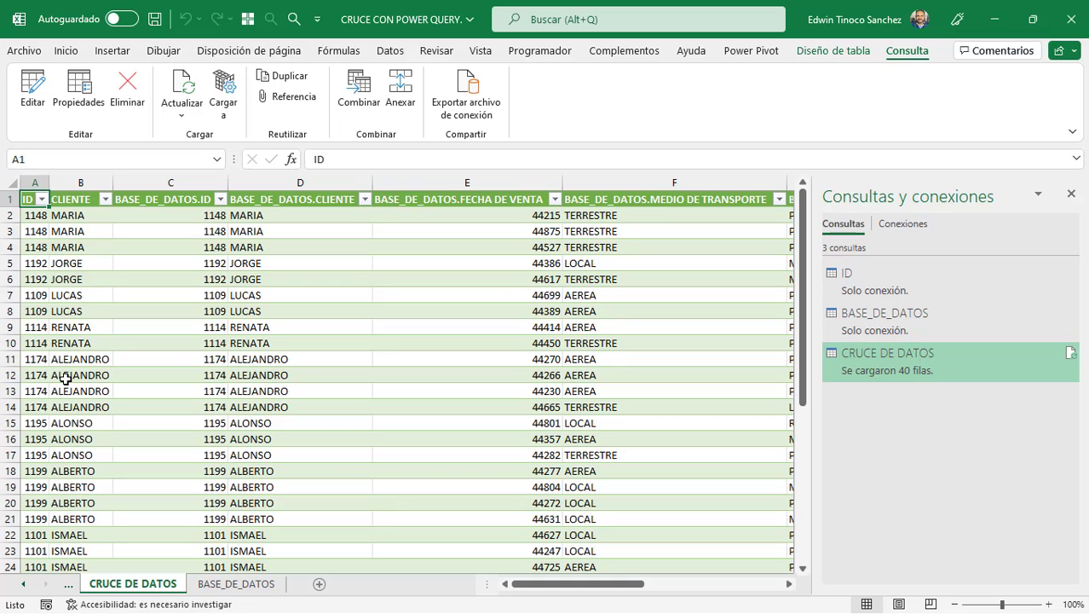